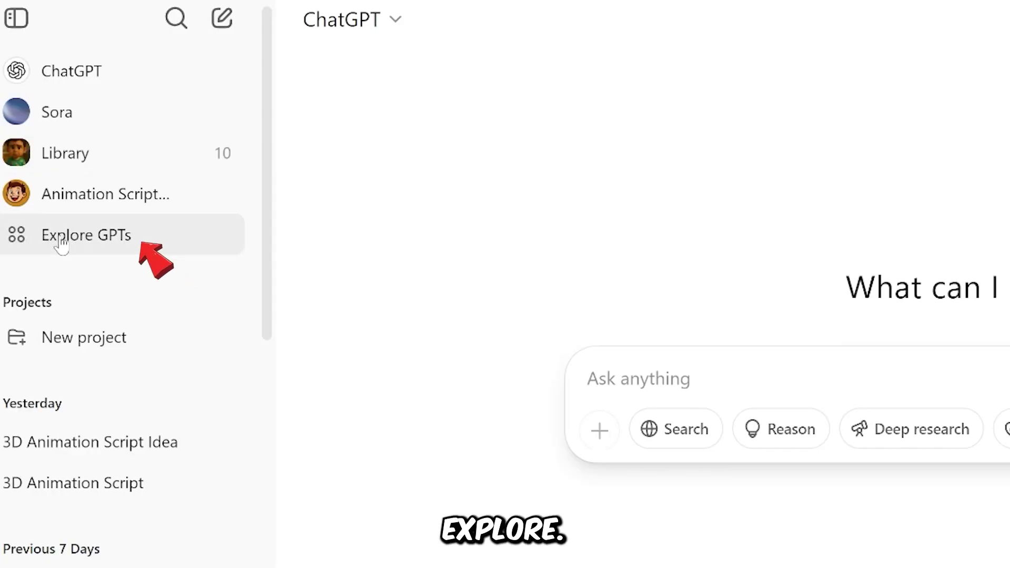
Search the GPT directory for "ani" and start a chat with Animation Script Builder.
left_click(61, 240)
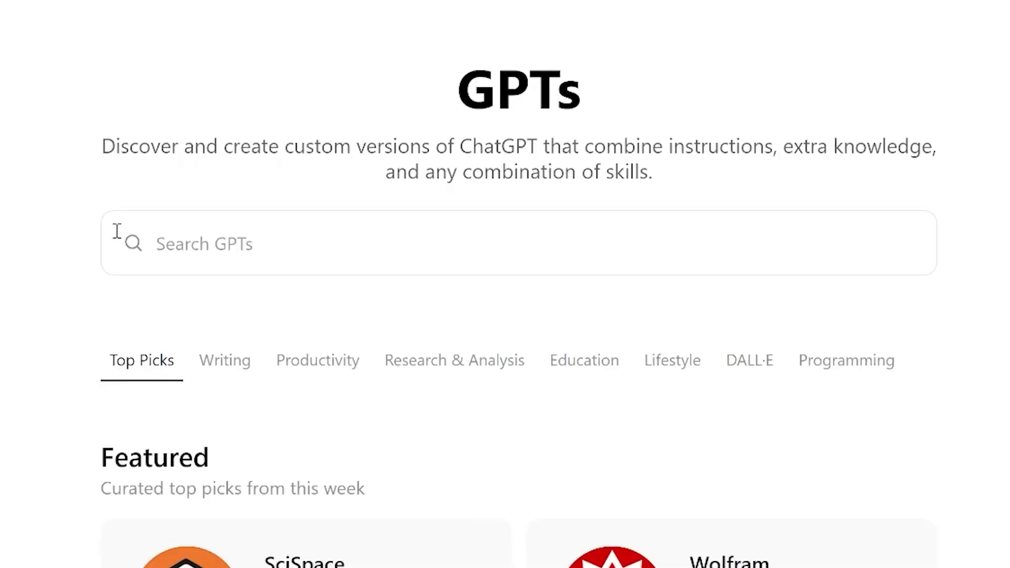
left_click(171, 234)
type("ani")
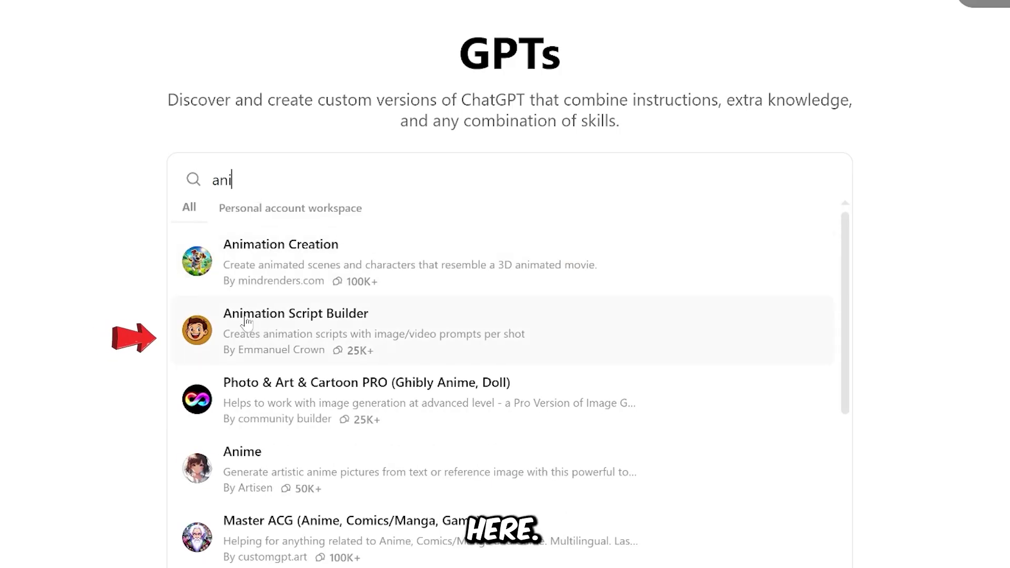
left_click(327, 325)
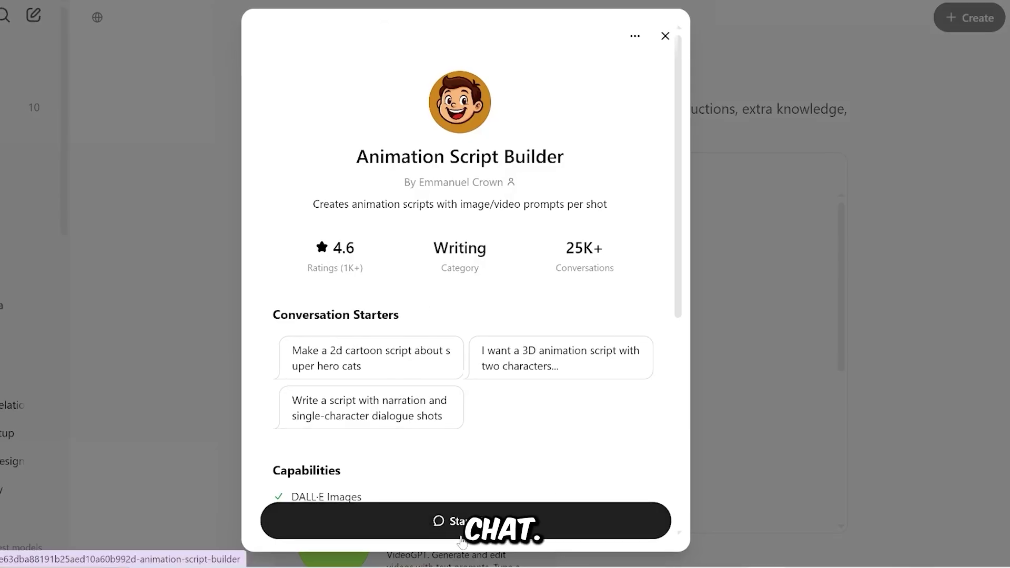
left_click(474, 522)
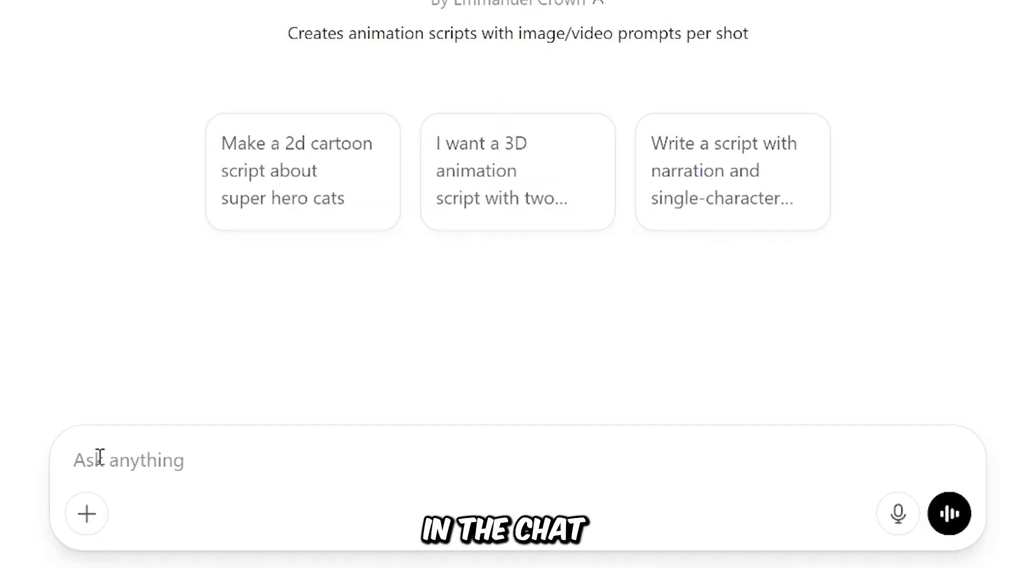
Request a 3D cartoon animation script about a mom telling her son Liam not to eat breakfast until he brushes his teeth, removing the pasted image.
key("ctrl+v")
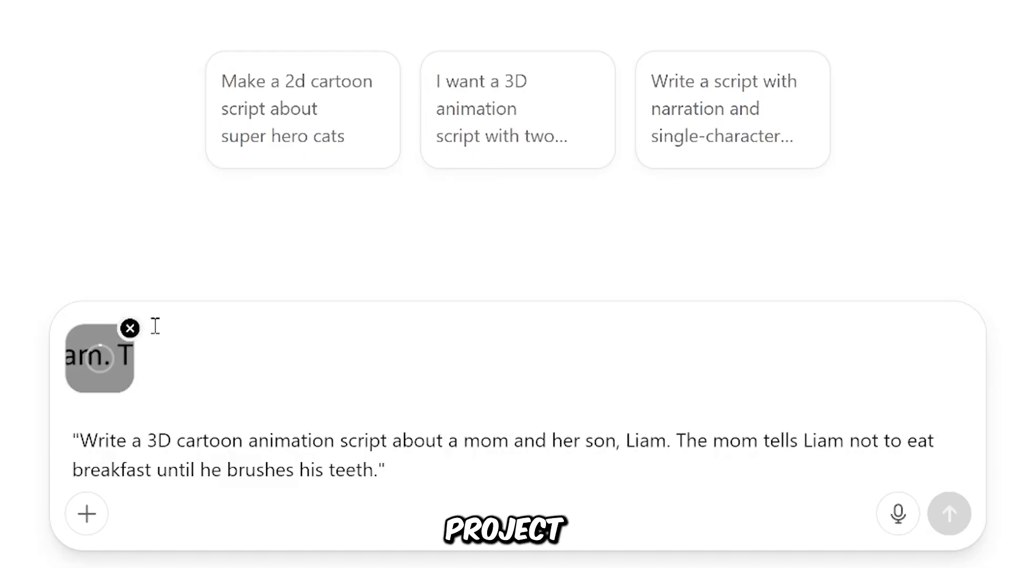
left_click(130, 330)
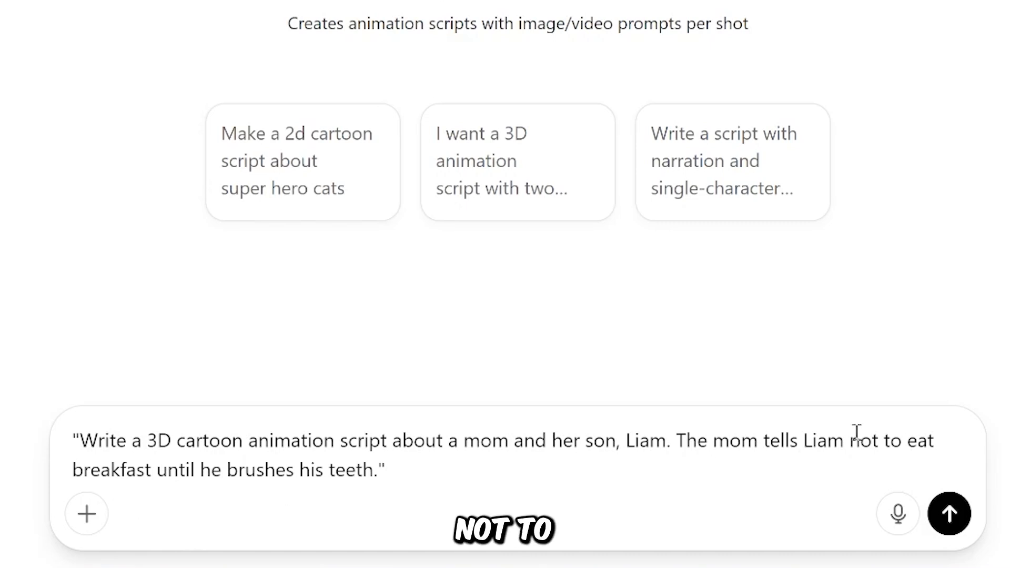
left_click(947, 521)
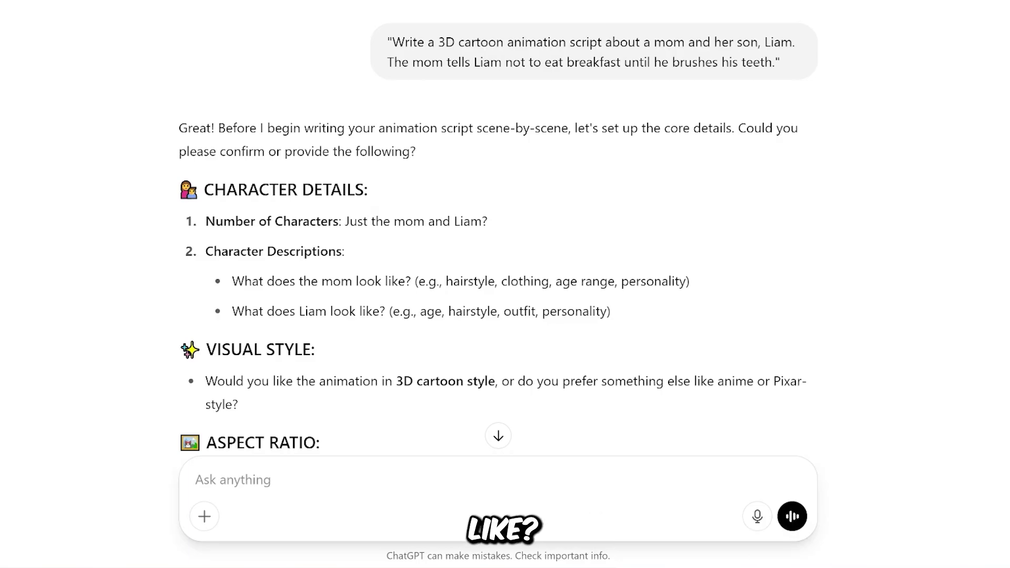
Answer the character questions with "should be 2 characters Liam and his mom, go ahead and come up with the rest of the details.".
scroll(498, 237, "down", 1)
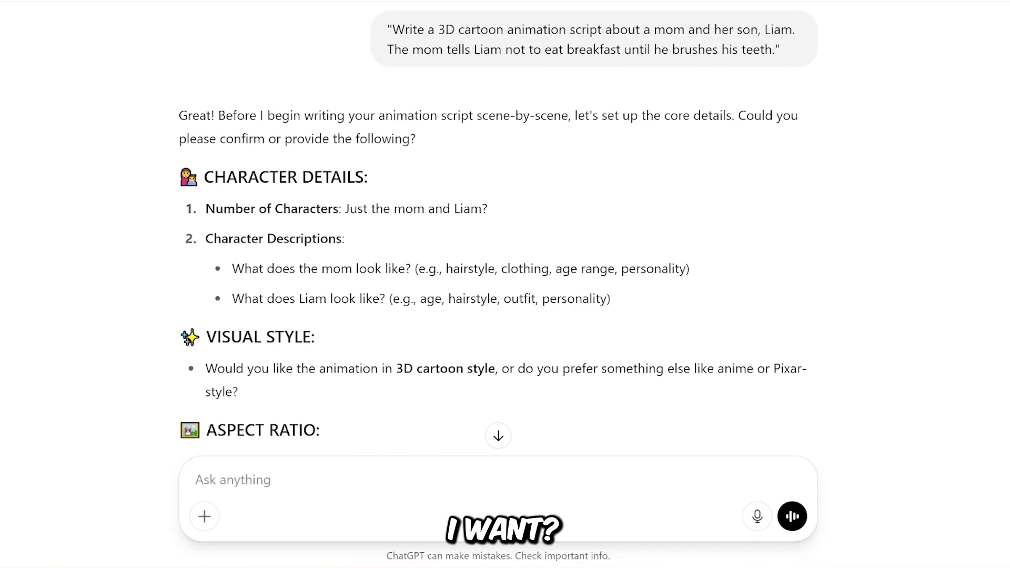
scroll(497, 279, "down", 2)
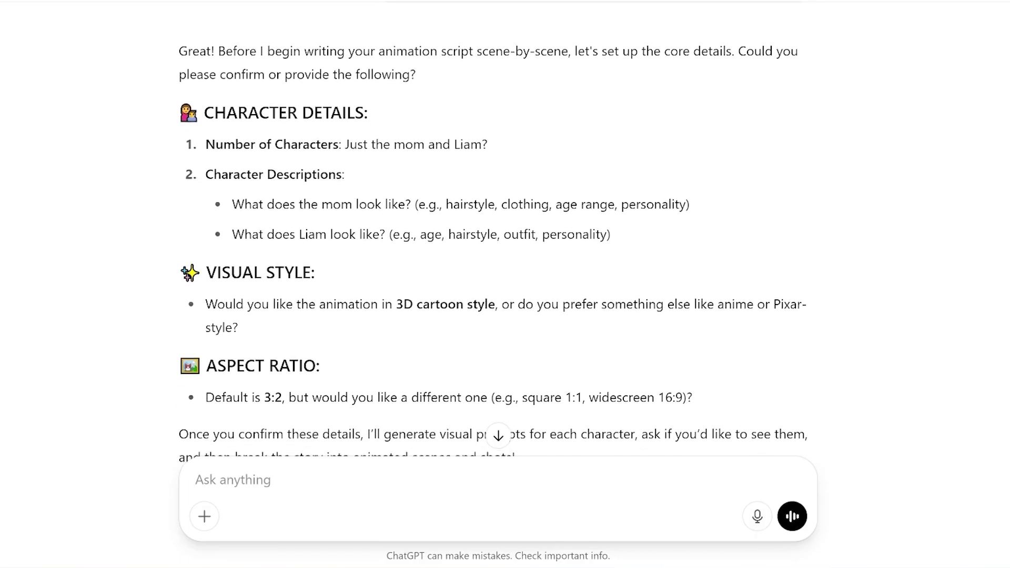
scroll(498, 236, "down", 1)
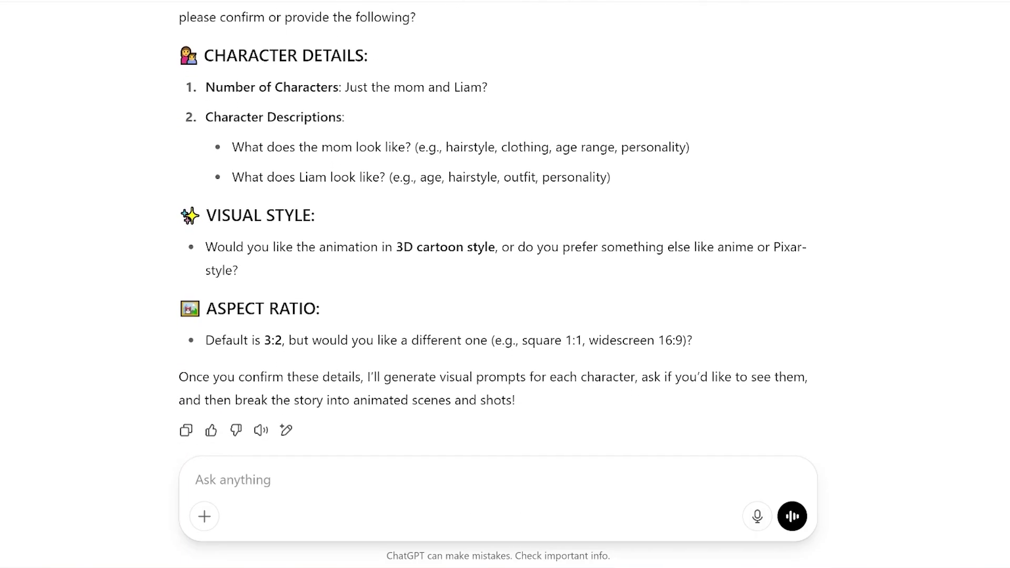
type("should be ")
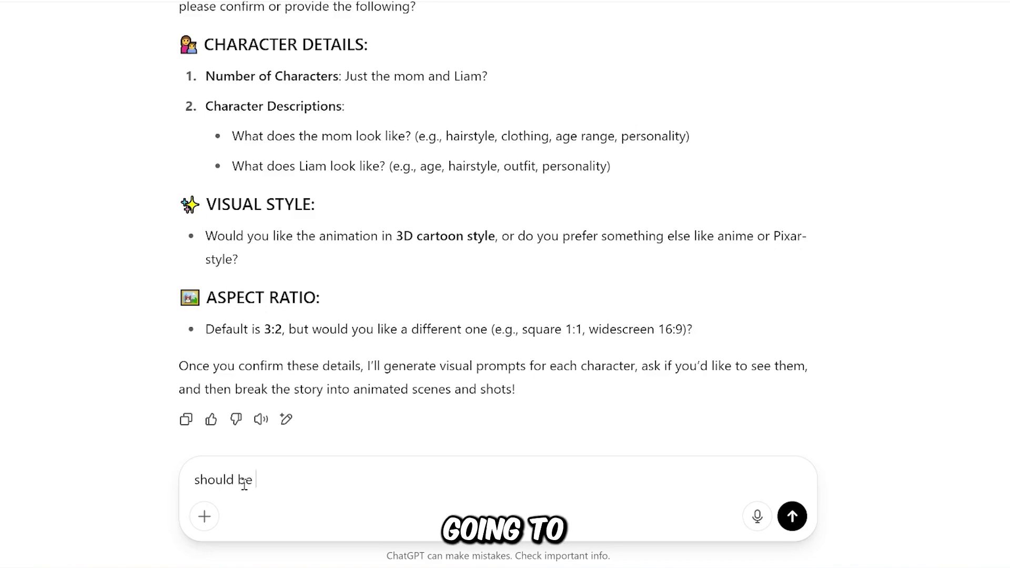
type("2 characters L")
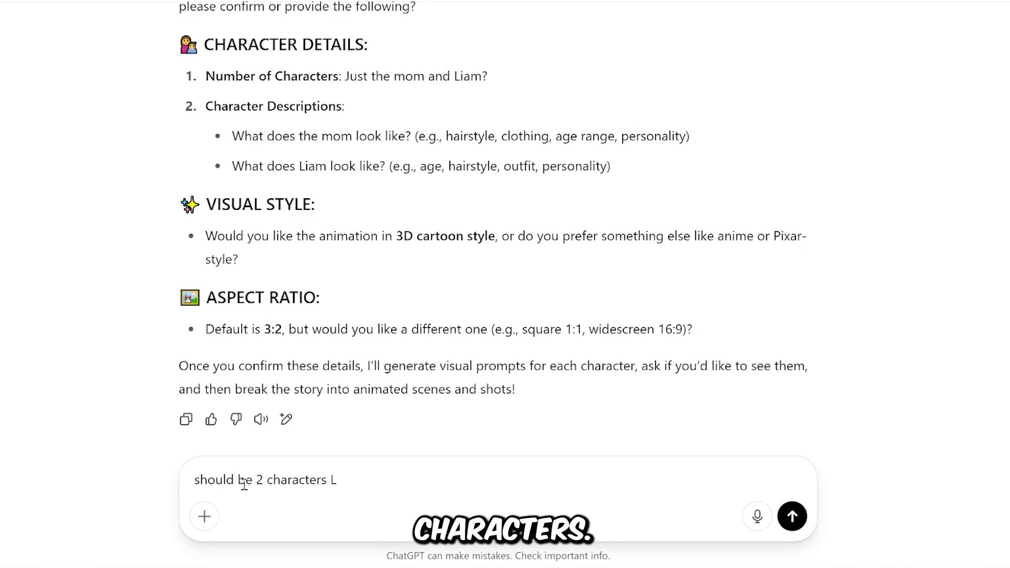
type("iam and his ")
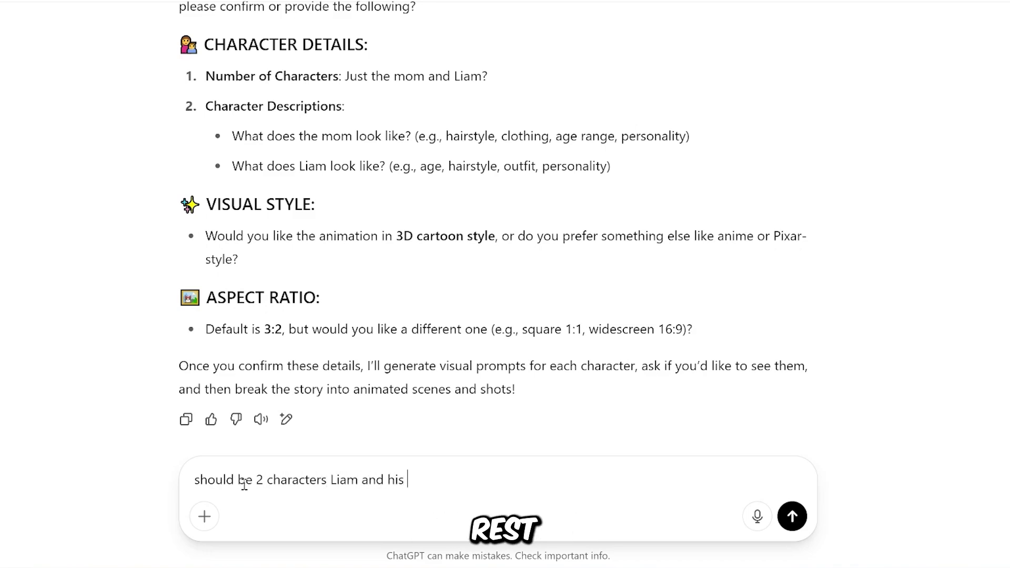
type("mom, go ahead and come up with the rest of the details.")
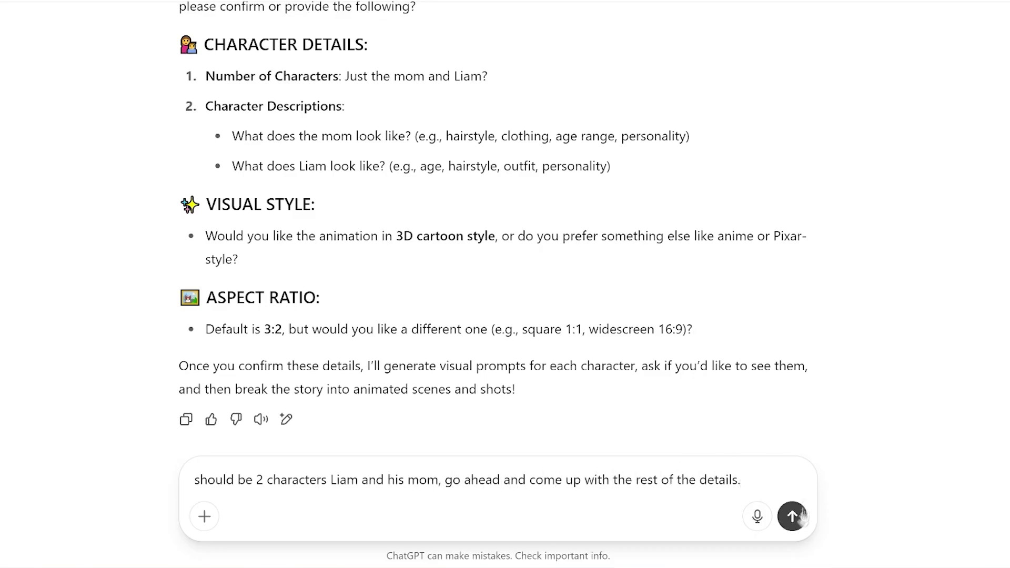
left_click(801, 517)
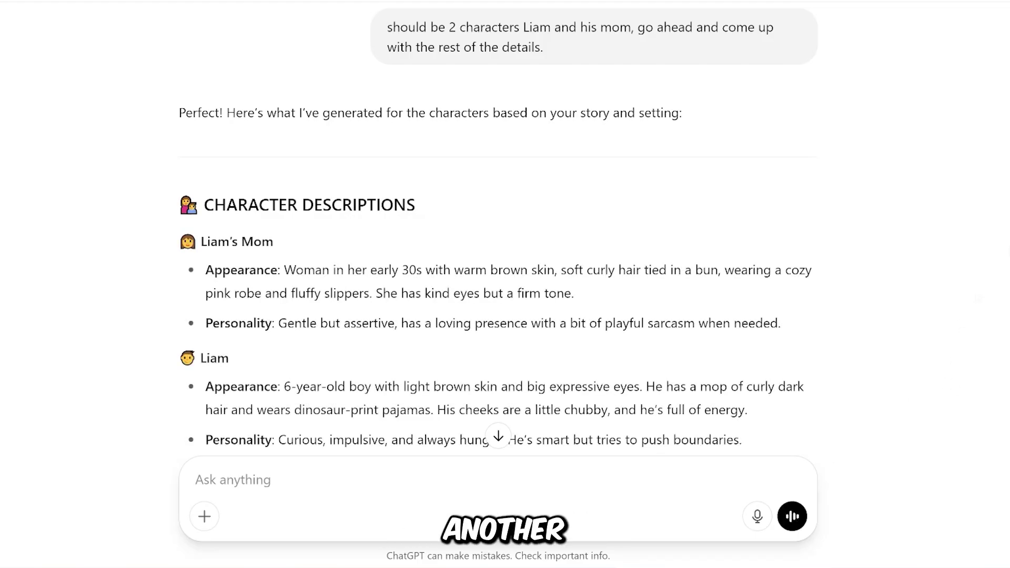
Skip the character images and send the request "write the script for scene 1".
scroll(498, 207, "down", 2)
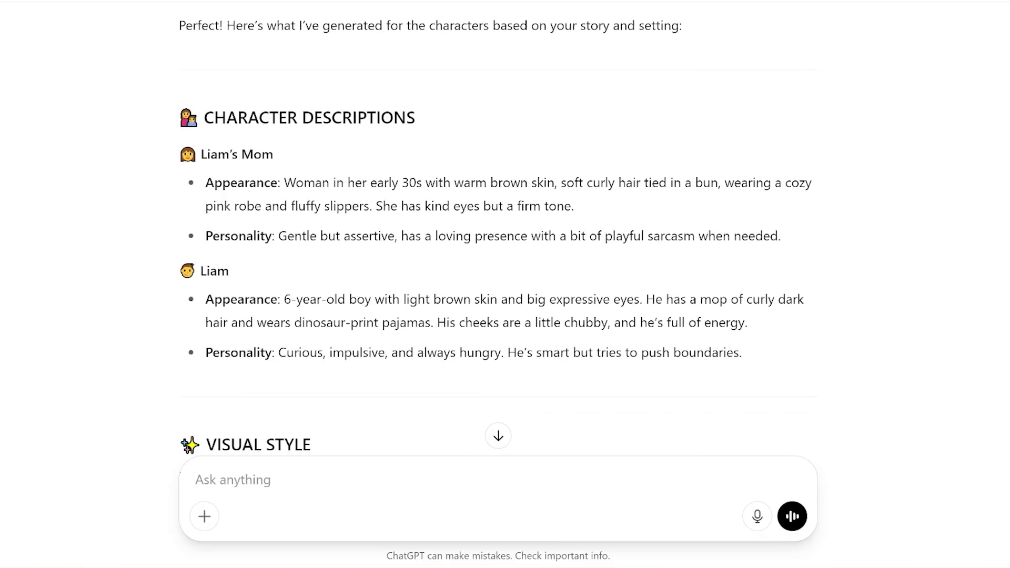
scroll(519, 200, "down", 6)
left_click(349, 476)
type("write the script f")
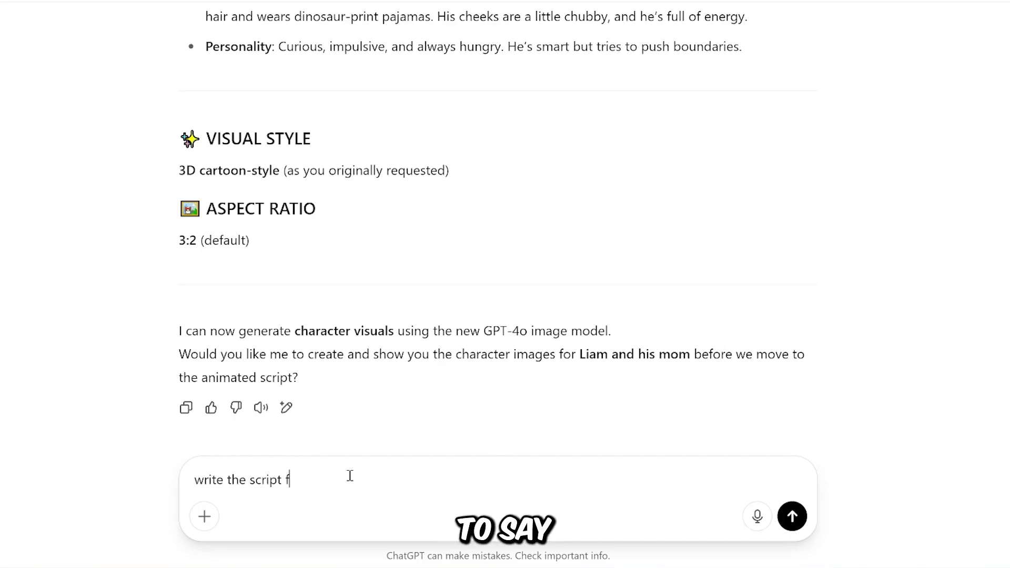
type("or scene 1")
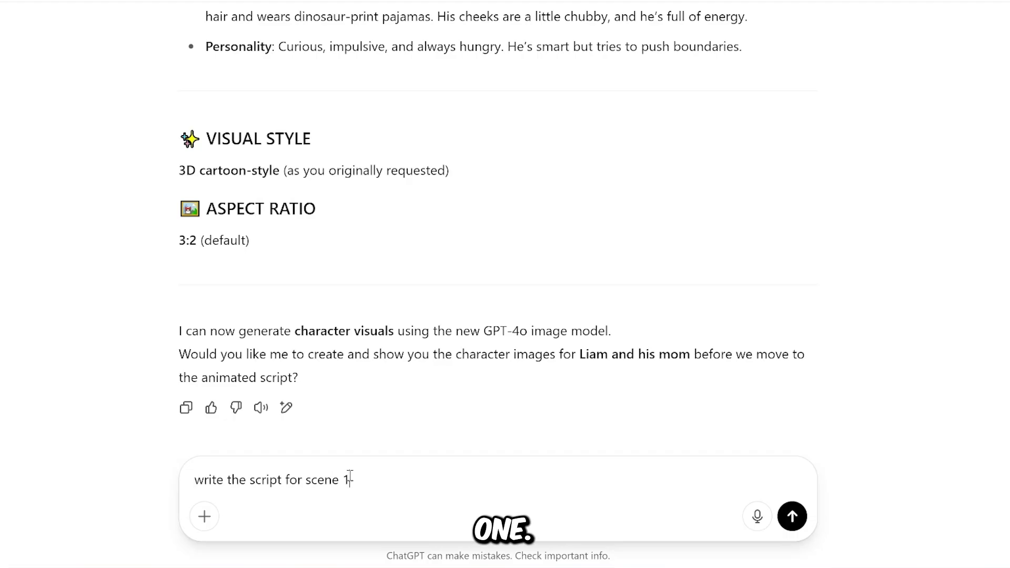
left_click(792, 517)
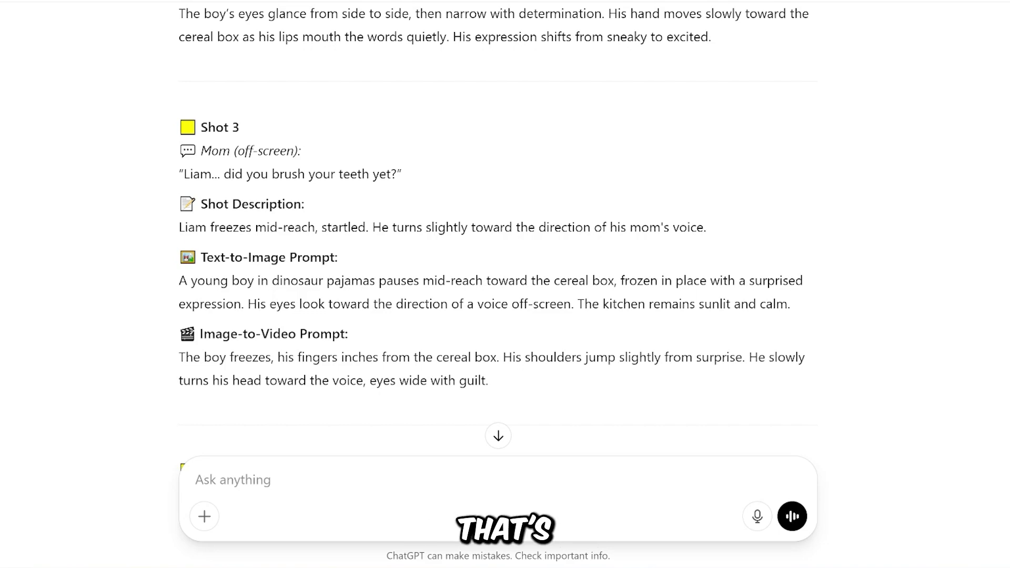
Review the scene 1 shots, generate the Shot 1 image by submitting its text-to-image prompt in the chat, and open the image.
scroll(495, 221, "down", 13)
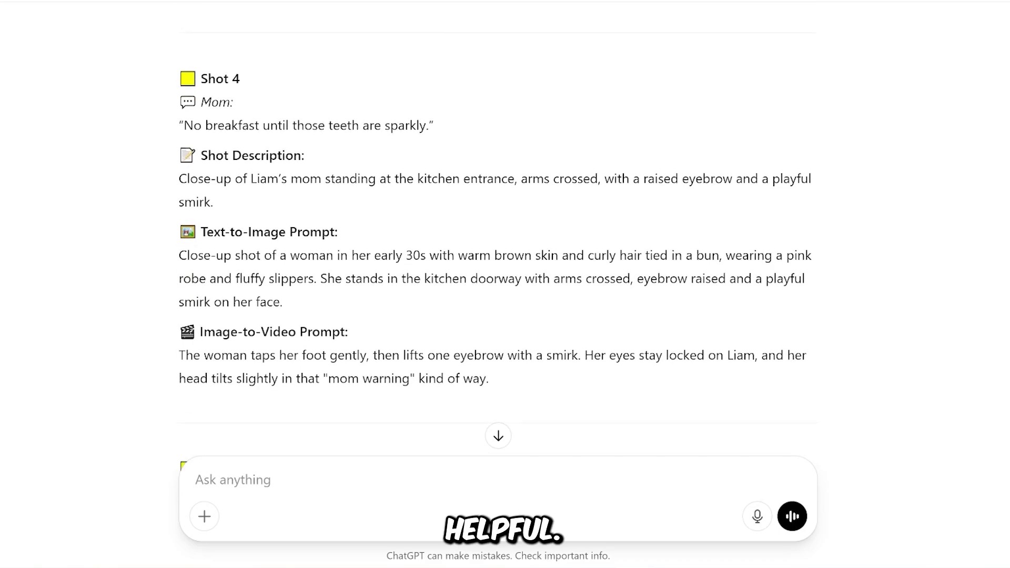
scroll(495, 226, "down", 3)
scroll(494, 227, "up", 4)
scroll(495, 226, "up", 10)
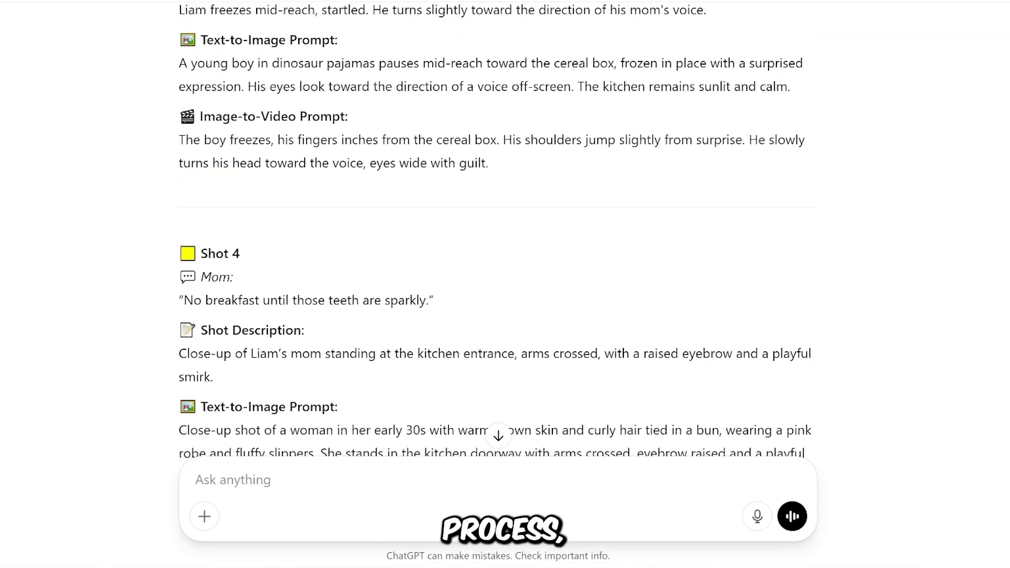
scroll(495, 226, "up", 4)
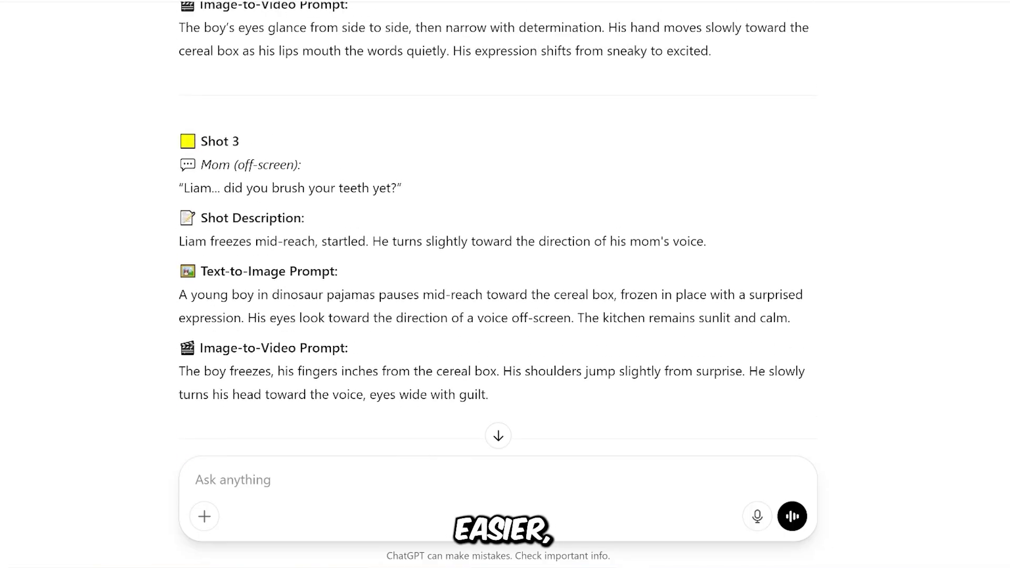
scroll(494, 226, "up", 5)
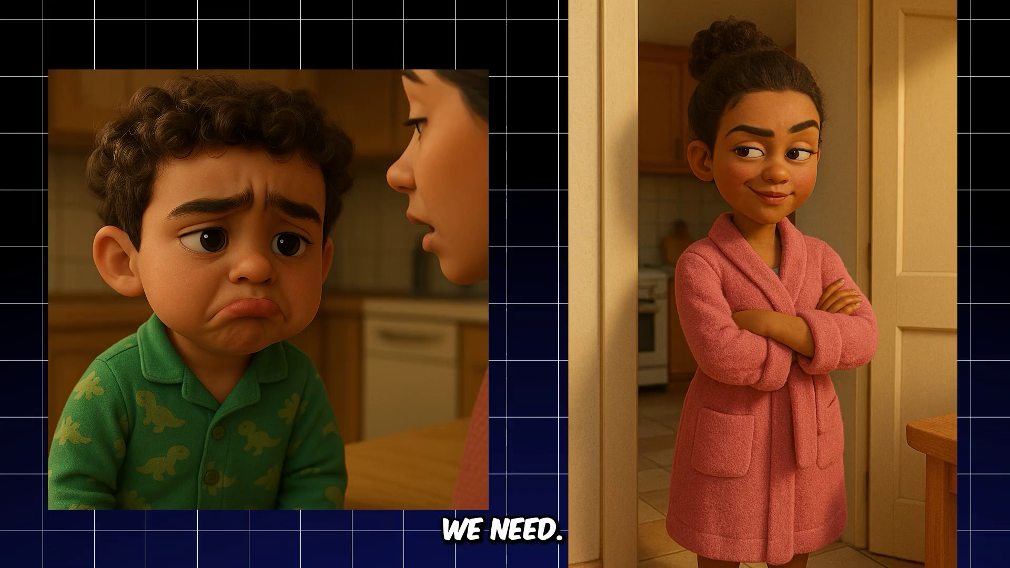
left_click_drag(179, 269, 884, 315)
key("ctrl+c")
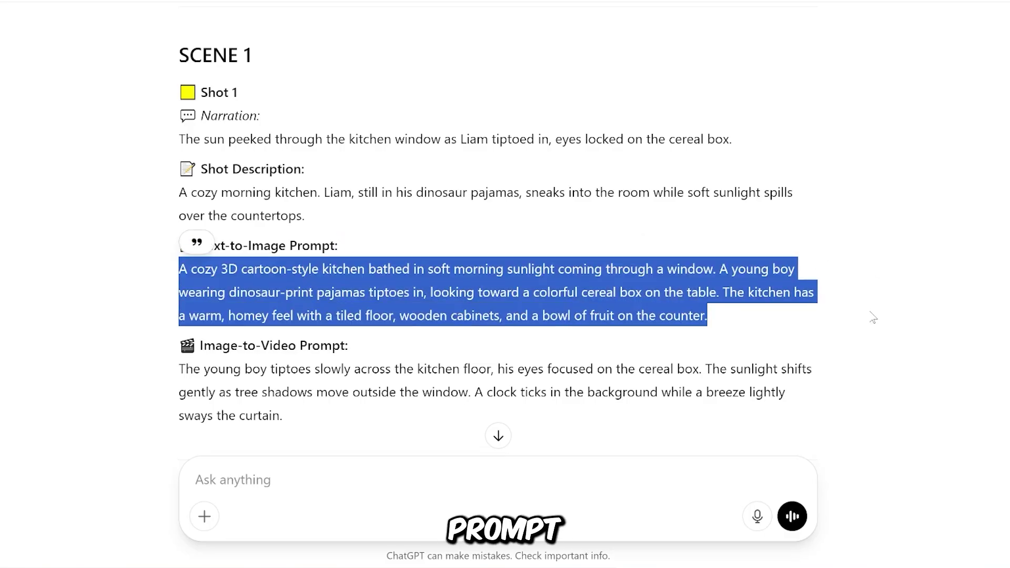
left_click(220, 480)
key("ctrl+v")
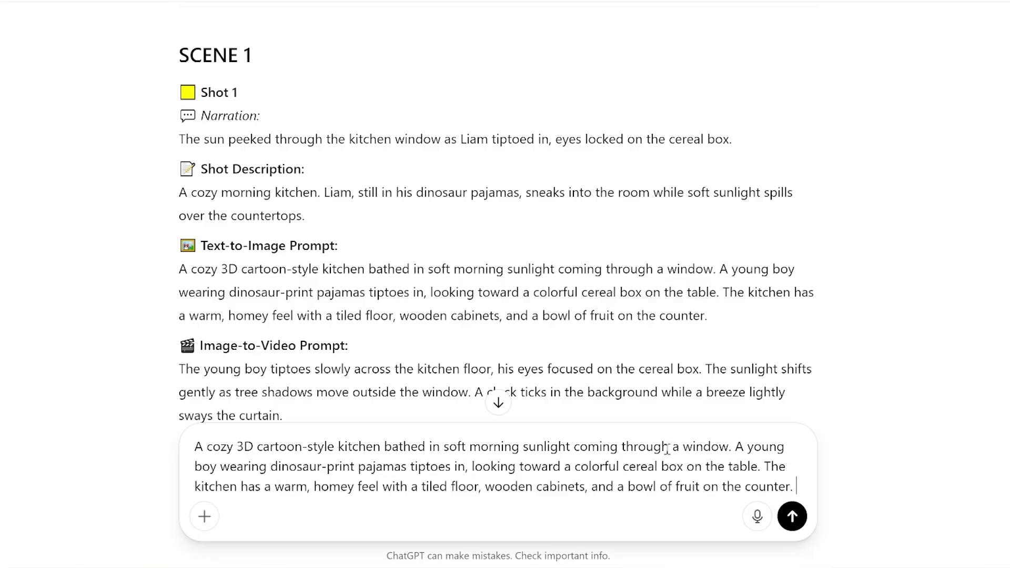
left_click(792, 516)
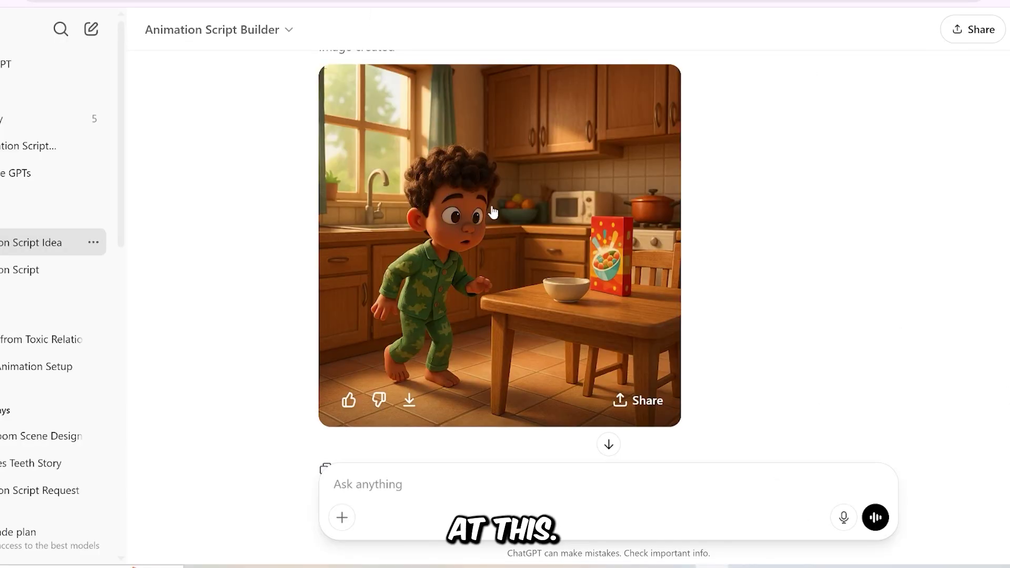
left_click(476, 248)
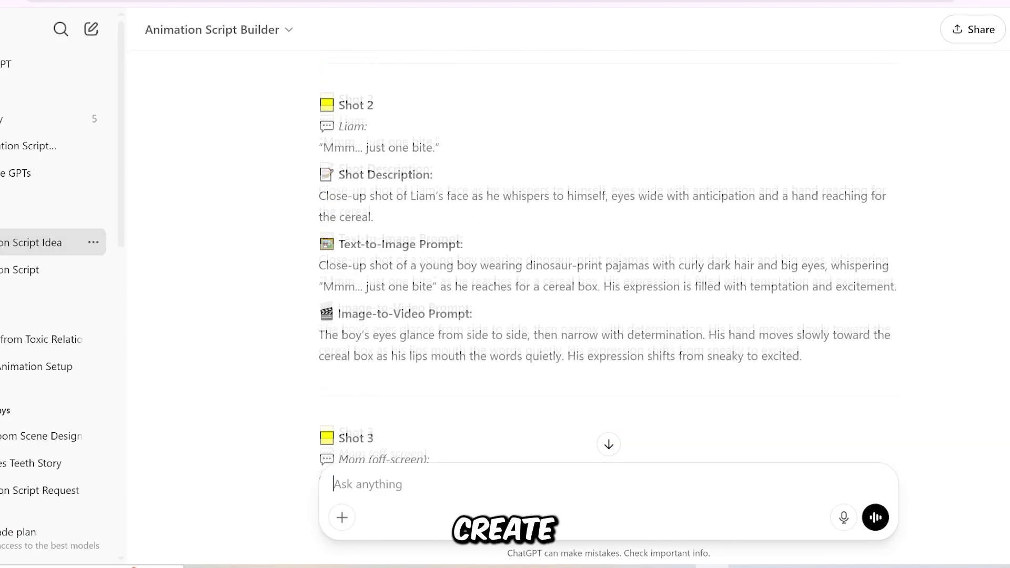
Generate the Shot 2 close-up image from its text-to-image prompt and download the image.
triple_click(324, 266)
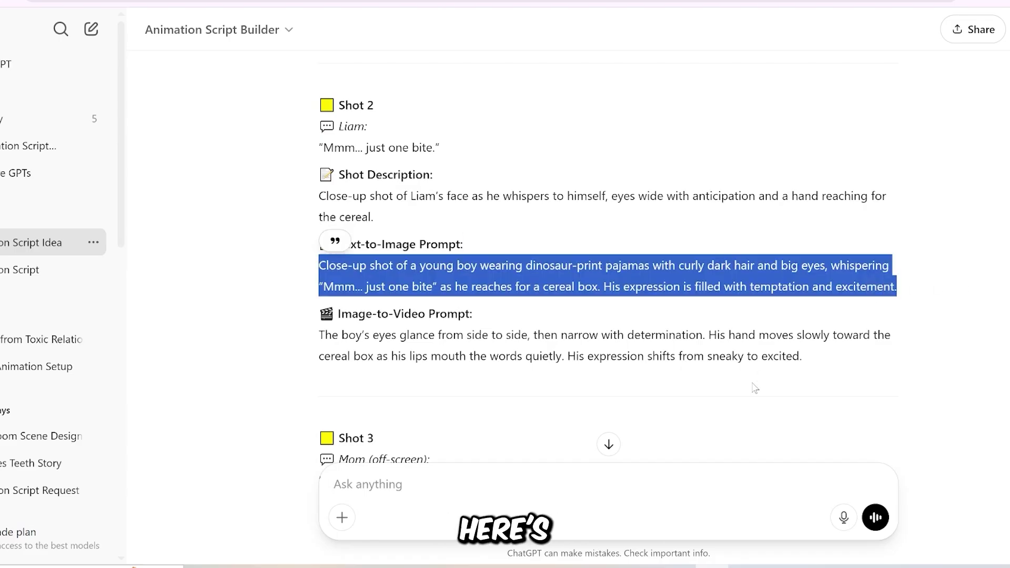
key("ctrl+c")
key("ctrl+v")
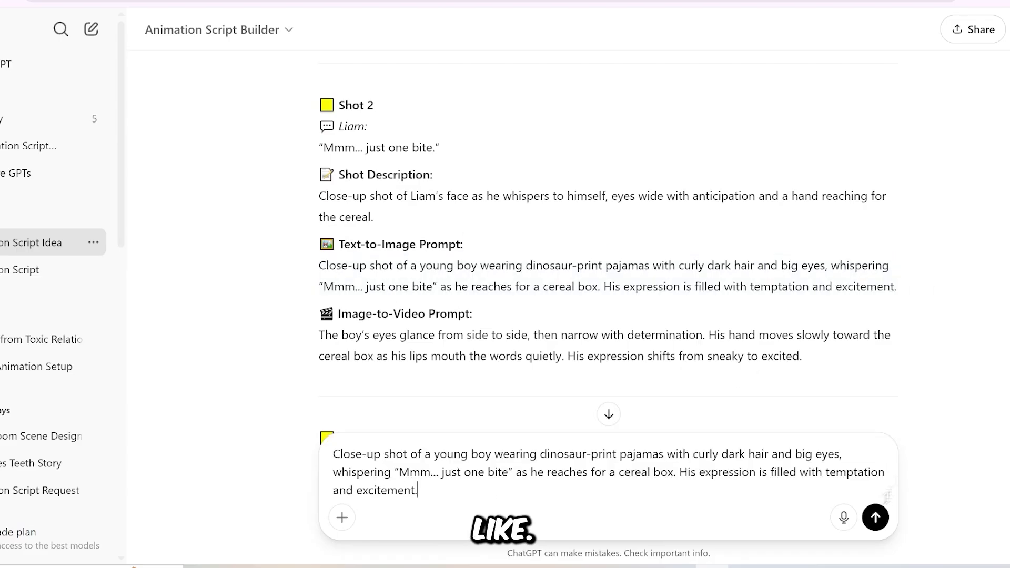
key("Return")
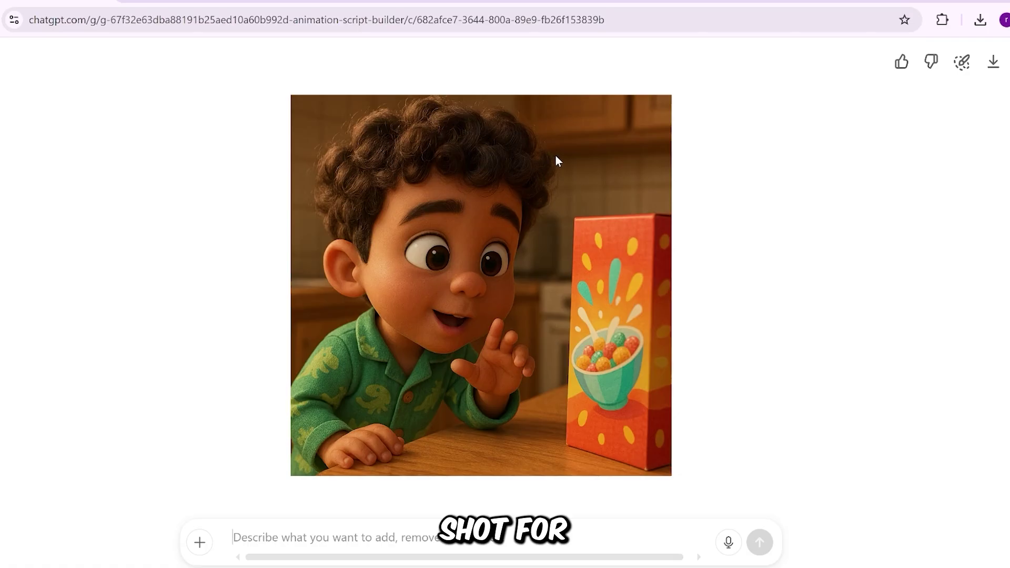
left_click(993, 62)
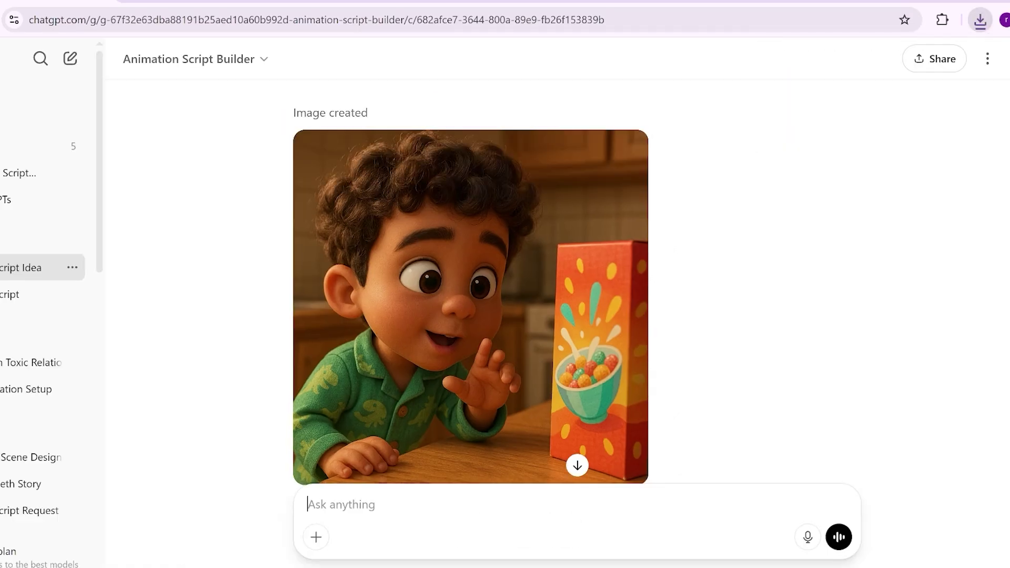
Copy the Shot 3 text-to-image prompt from the script and submit it in the chat to generate that shot's image.
scroll(812, 355, "up", 5)
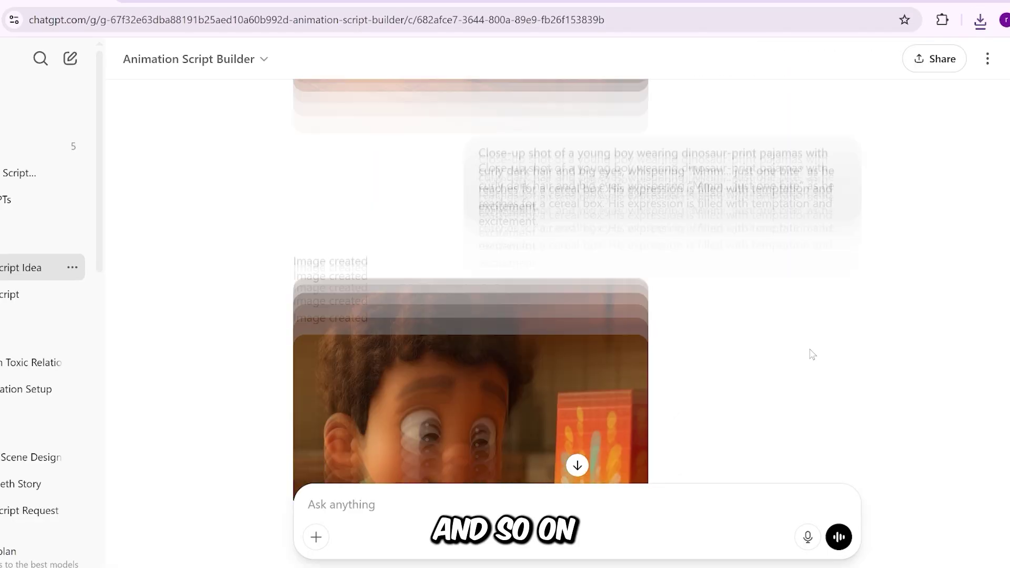
scroll(812, 354, "up", 15)
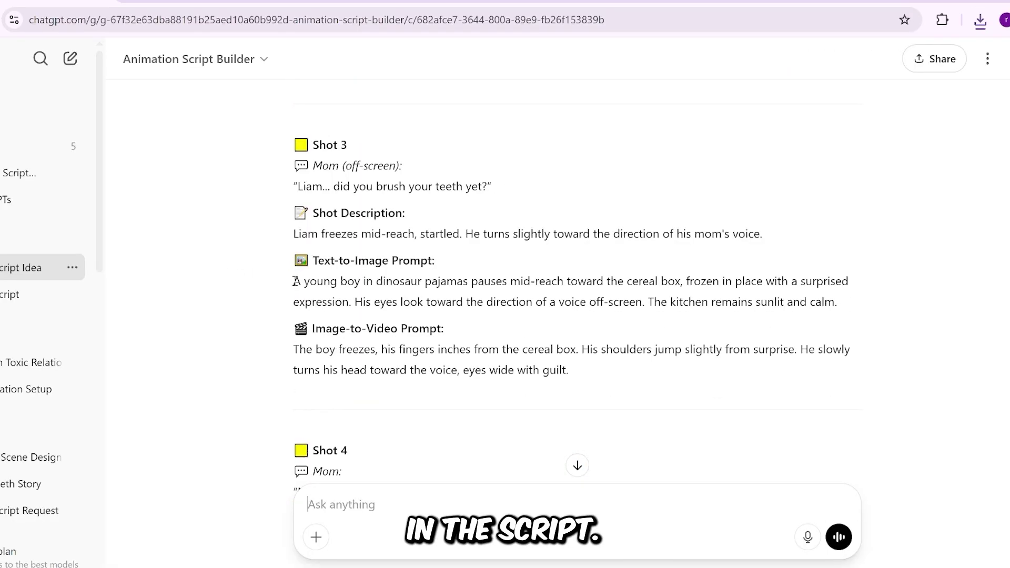
left_click_drag(294, 282, 856, 312)
key("ctrl+c")
left_click(357, 497)
key("ctrl+v")
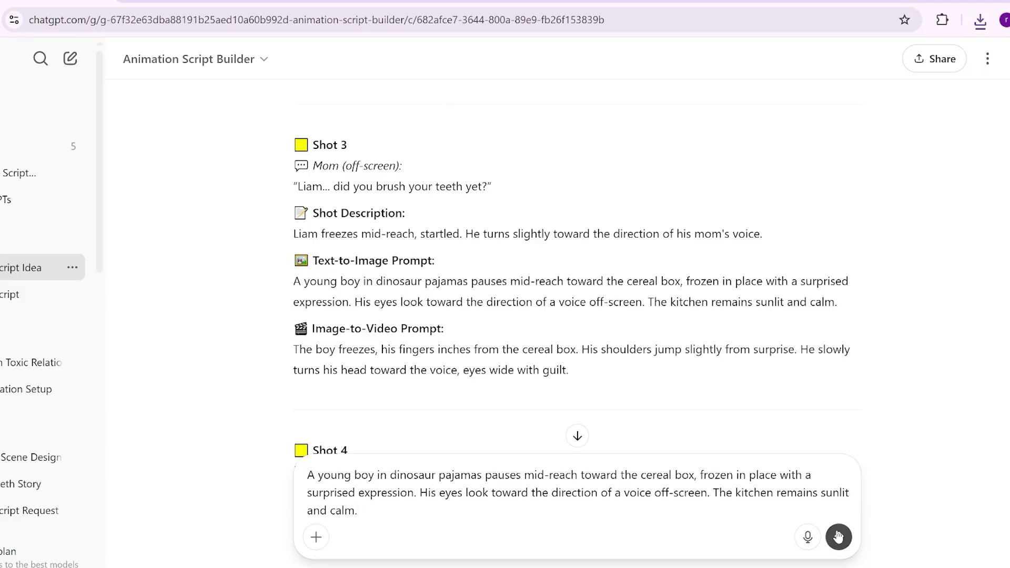
key("Return")
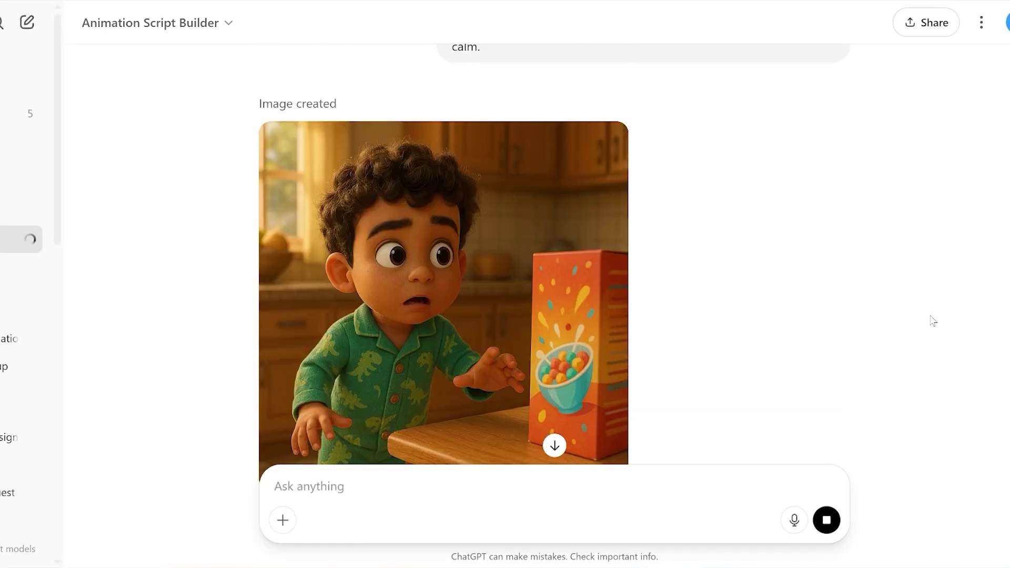
Attach the earlier boy-with-cereal-box image as a character reference, generate the disappointed close-up from its text-to-image prompt plus "generate an image", and open the image.
scroll(933, 321, "up", 20)
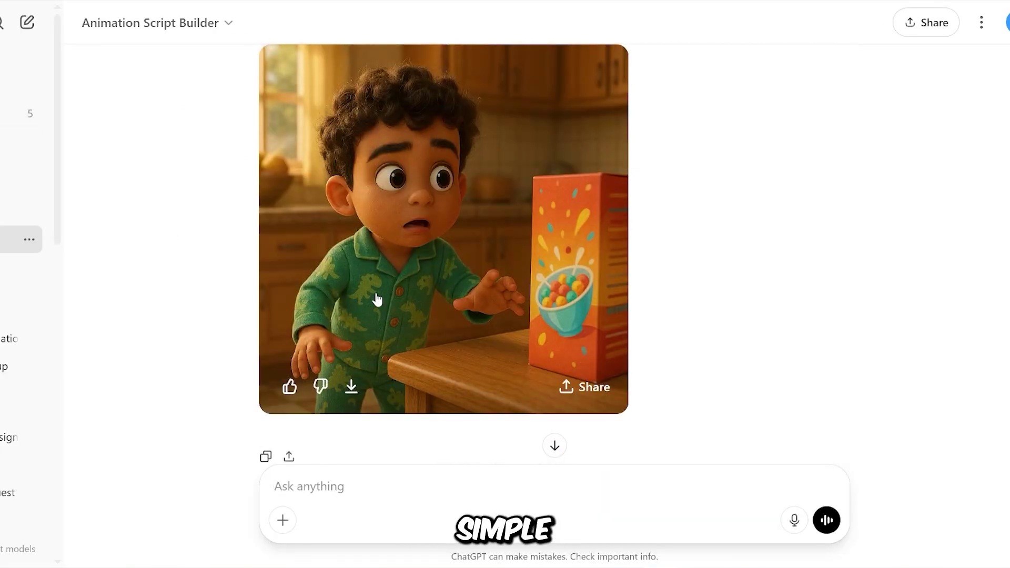
scroll(378, 298, "down", 10)
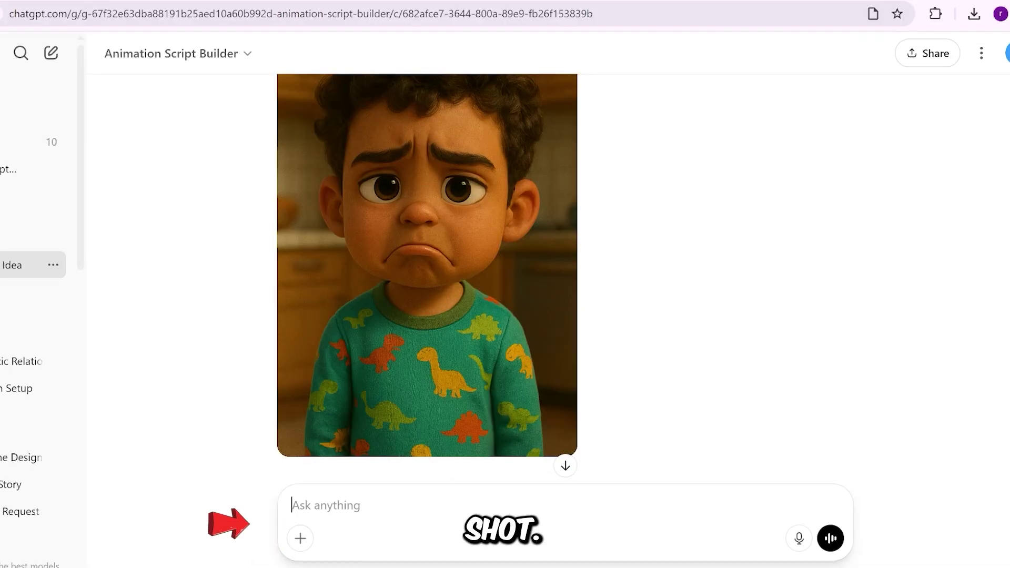
left_click_drag(688, 200, 317, 508)
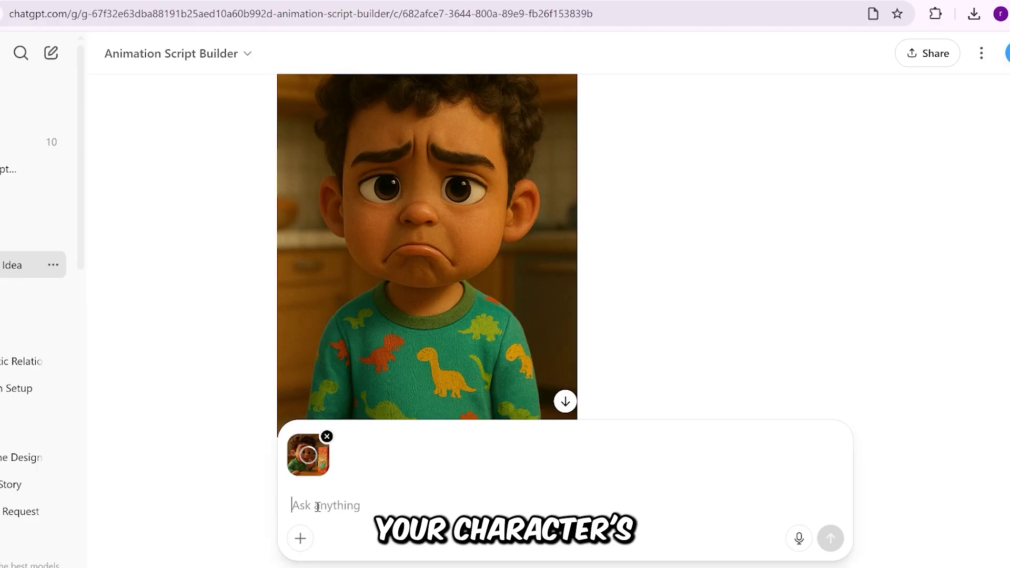
key("ctrl+v")
type("gen")
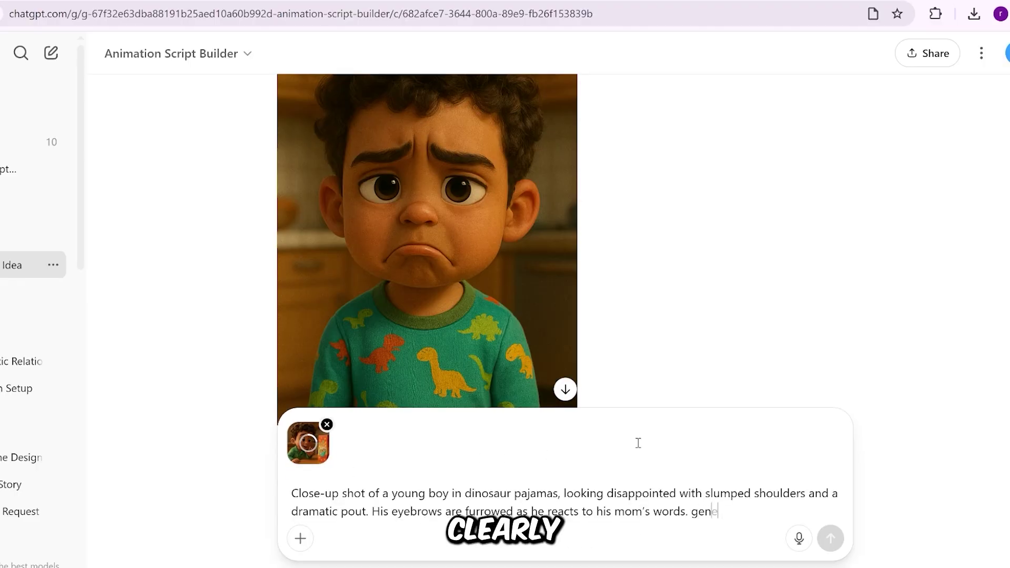
type("erate an image")
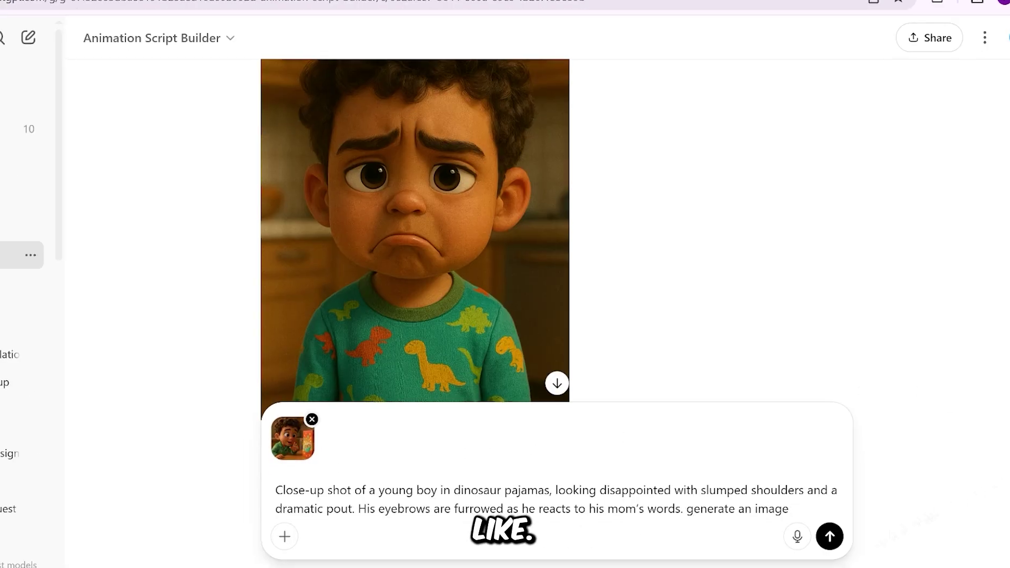
left_click(835, 538)
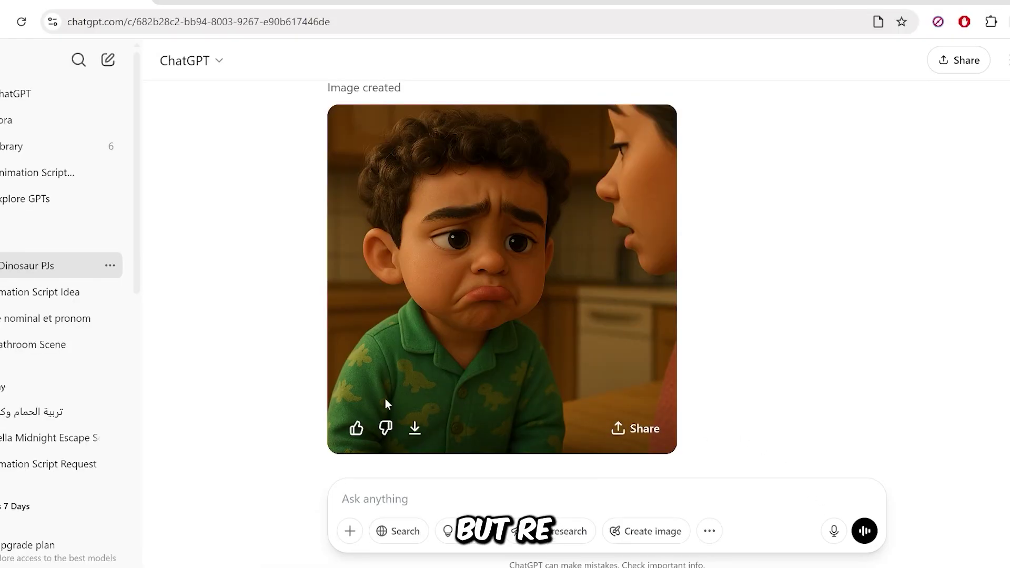
left_click(471, 381)
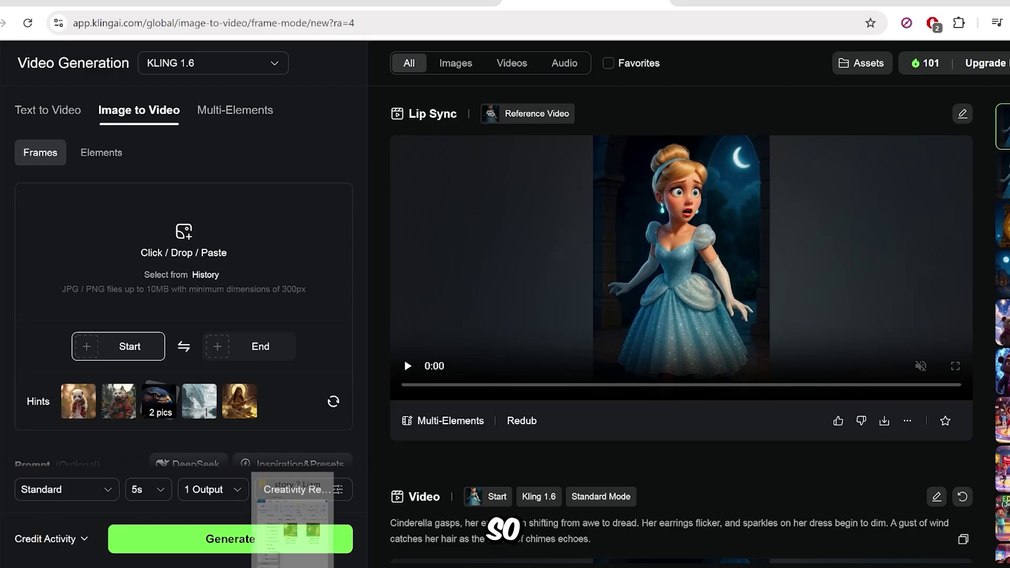
Switch to Kling AI and load the Shot 1 kitchen image from the "story 2 Liam" folder as the image-to-video start frame.
left_click(605, 178)
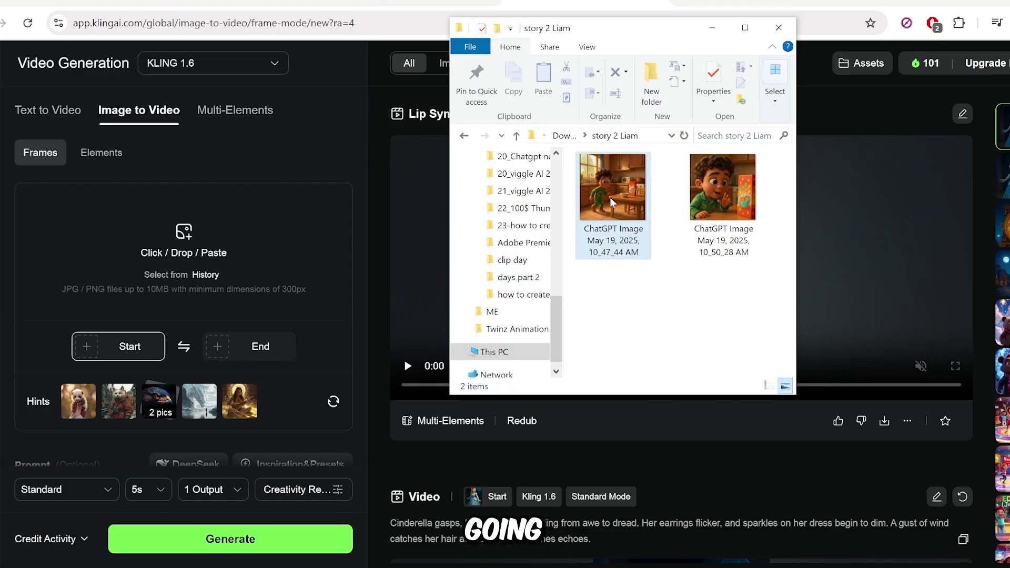
left_click_drag(610, 196, 193, 255)
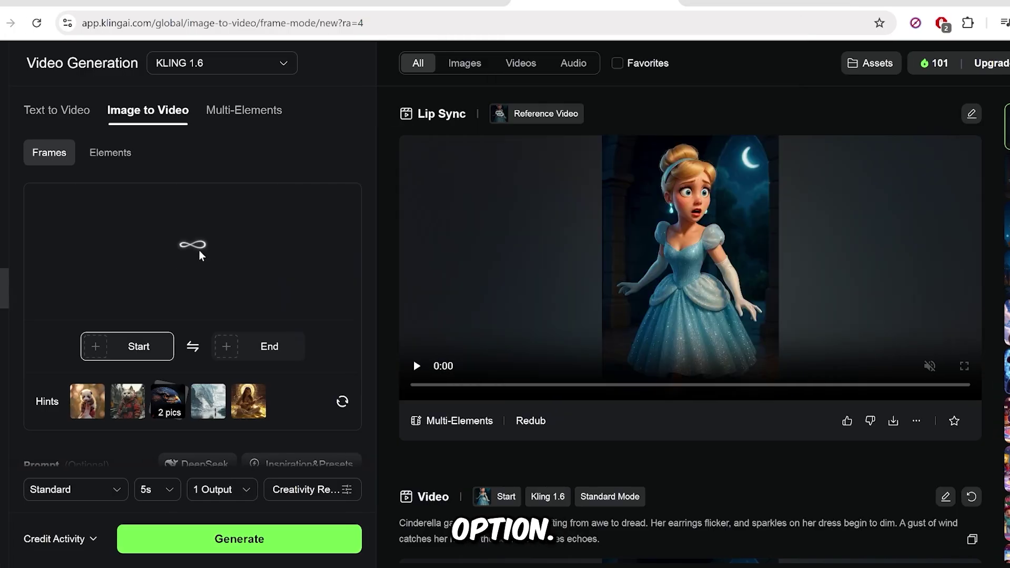
scroll(192, 253, "down", 4)
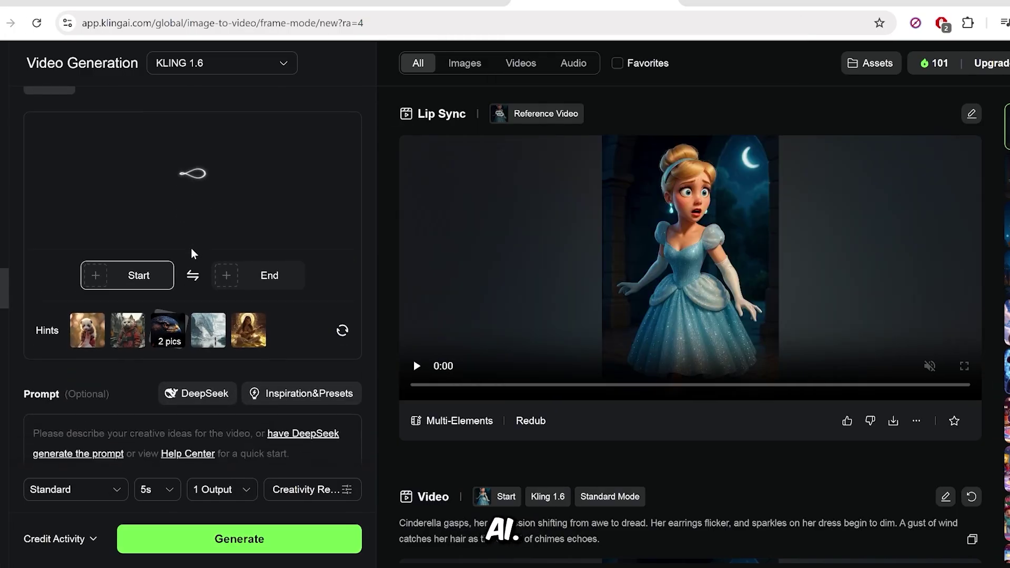
Copy the Shot 1 image-to-video prompt from the script, generate the Kling video with it, and view the clip full screen.
left_click(57, 288)
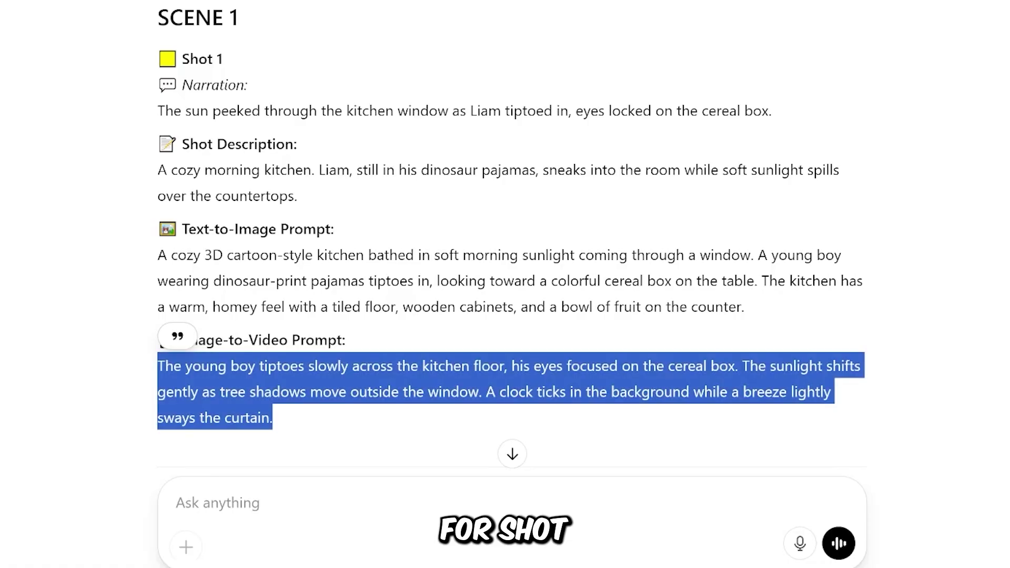
left_click(68, 361)
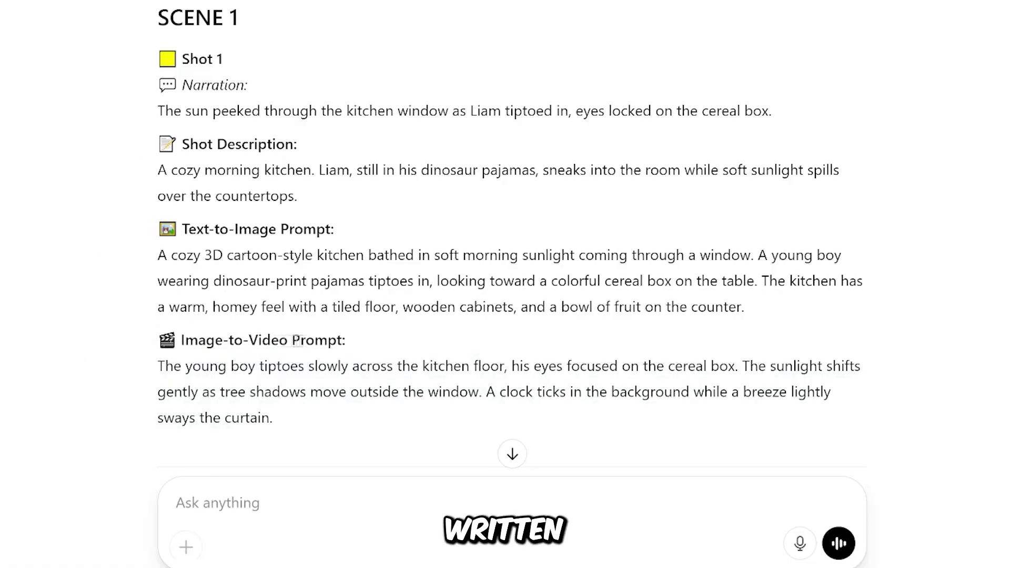
left_click_drag(274, 418, 119, 361)
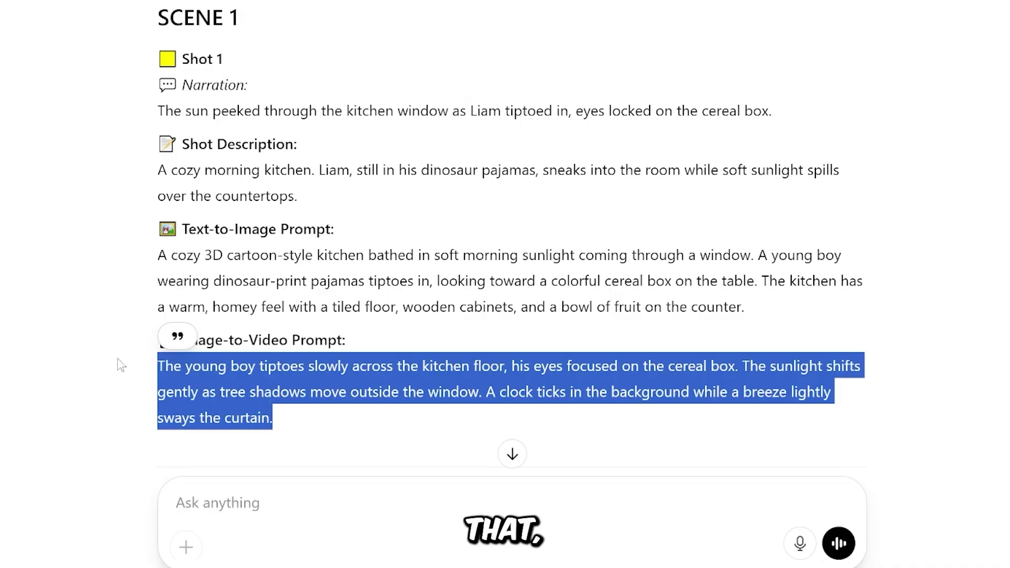
left_click(289, 525)
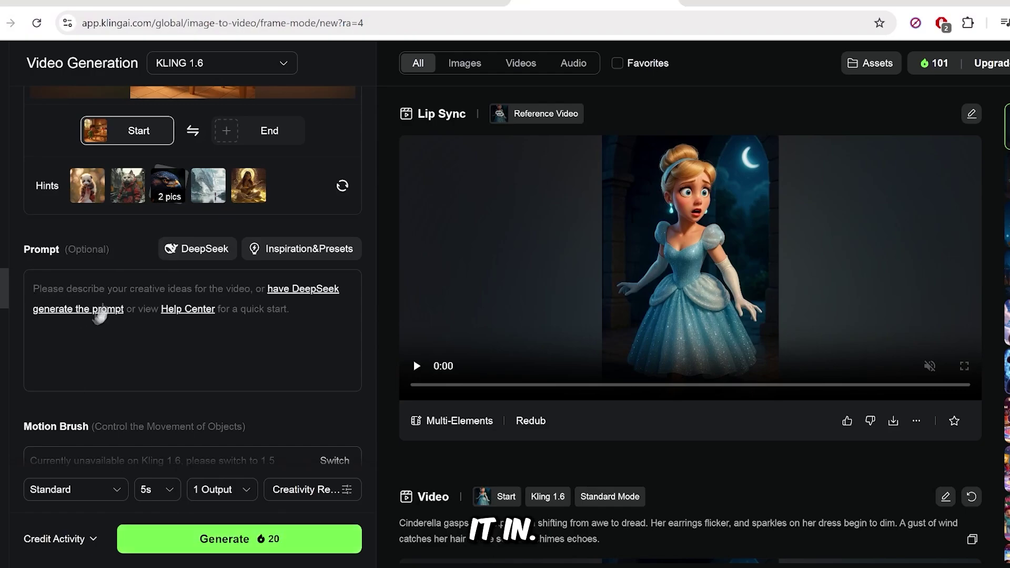
left_click(88, 314)
key("ctrl+v")
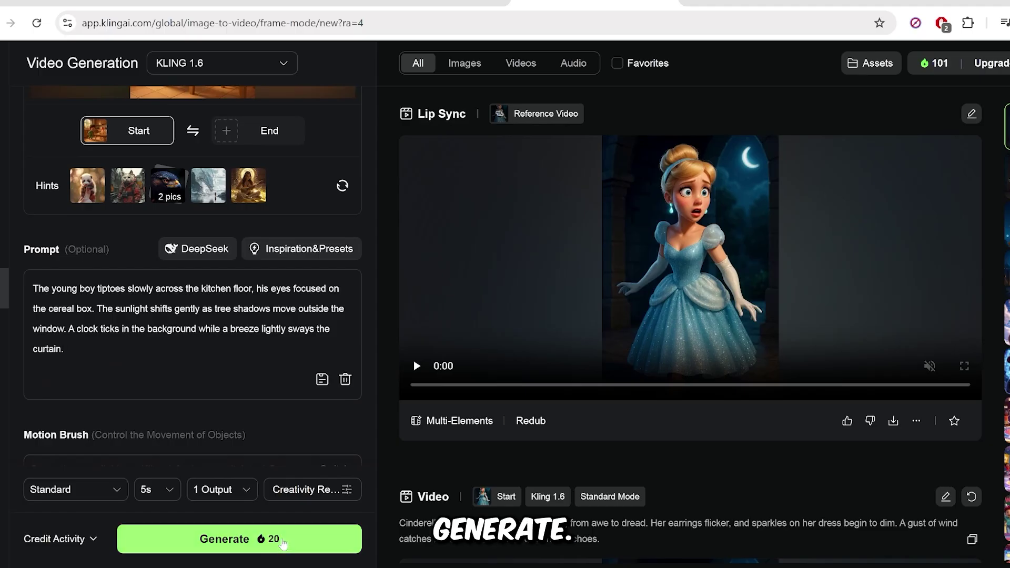
left_click(282, 539)
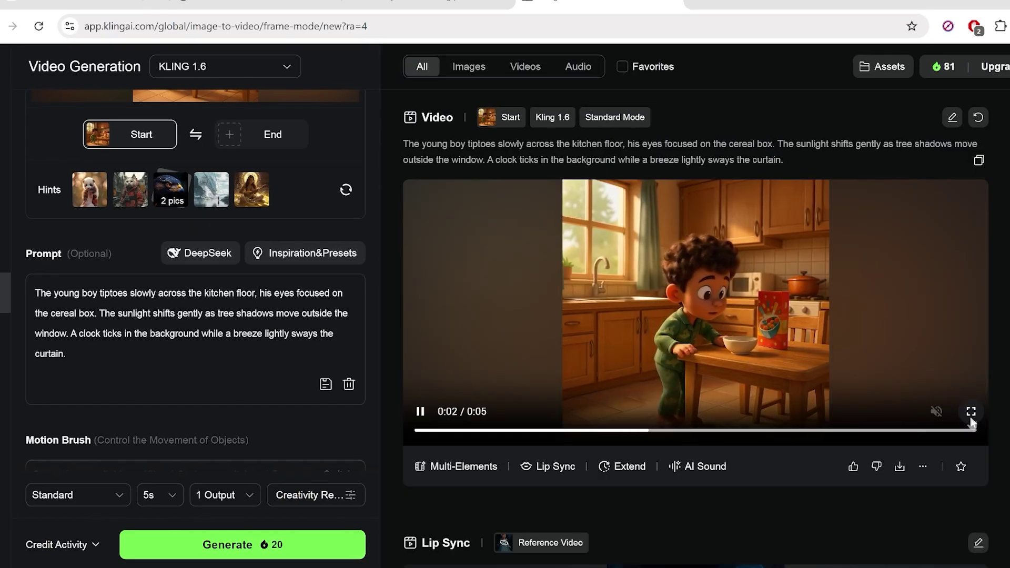
left_click(970, 413)
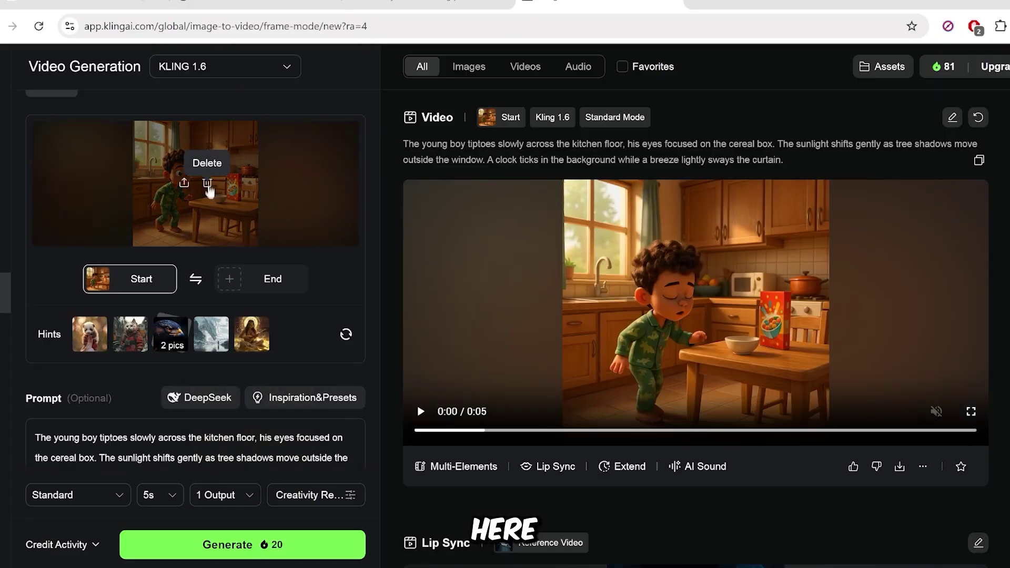
Replace the start frame with the close-up image of the boy beside the cereal box from the "story 2 Liam" folder.
left_click(209, 184)
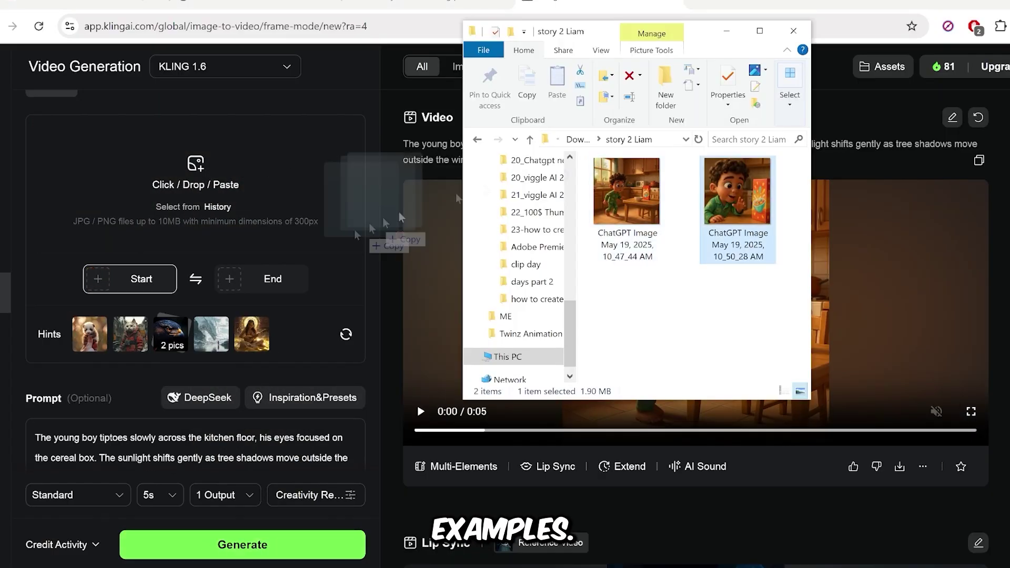
left_click_drag(740, 200, 195, 168)
scroll(79, 432, "down", 1)
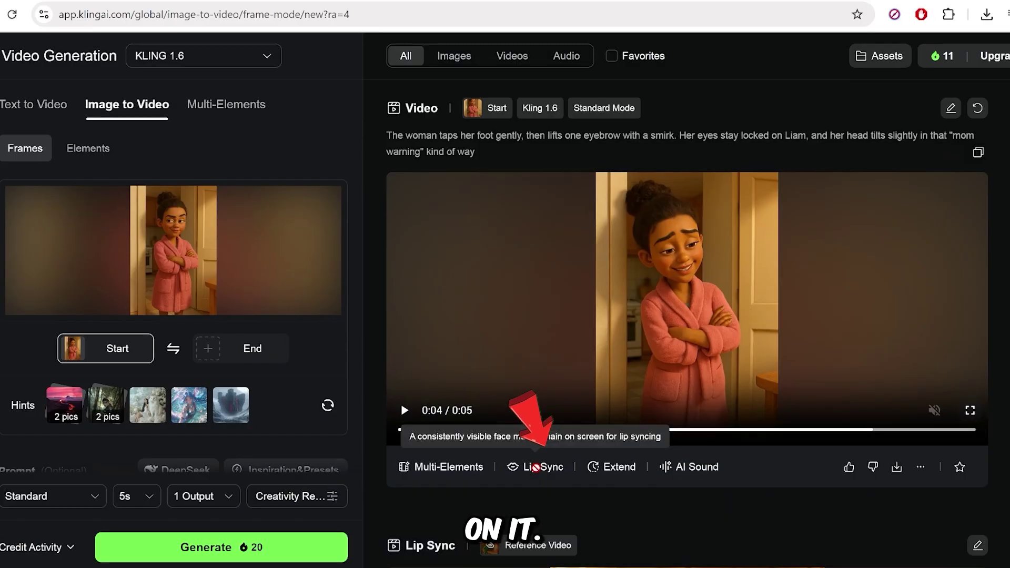
Generate a lip sync for the mom video saying "No breakfast until those teeth are sparkly." with the female voice Grace and Angry emotion.
left_click(536, 470)
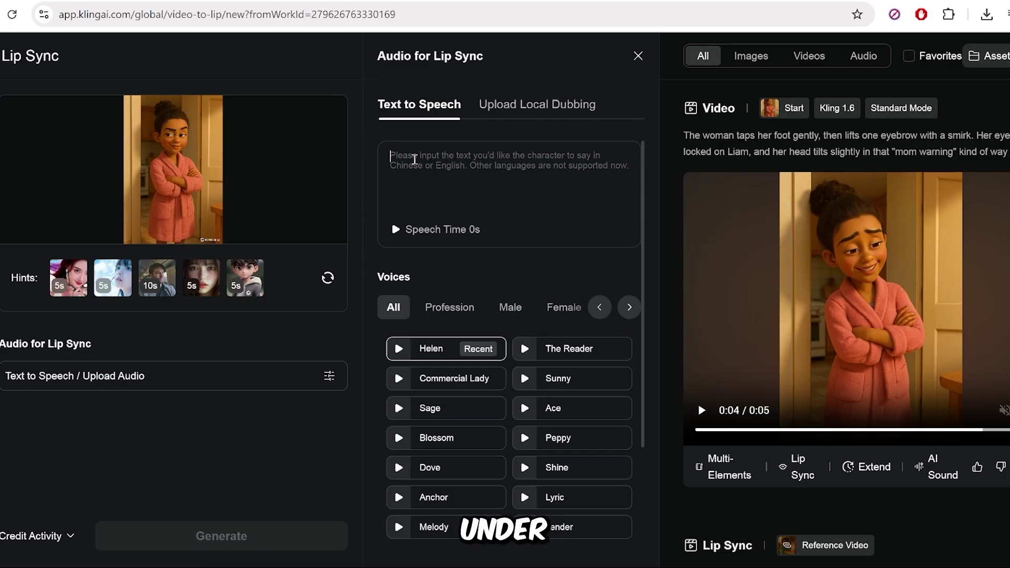
left_click(564, 308)
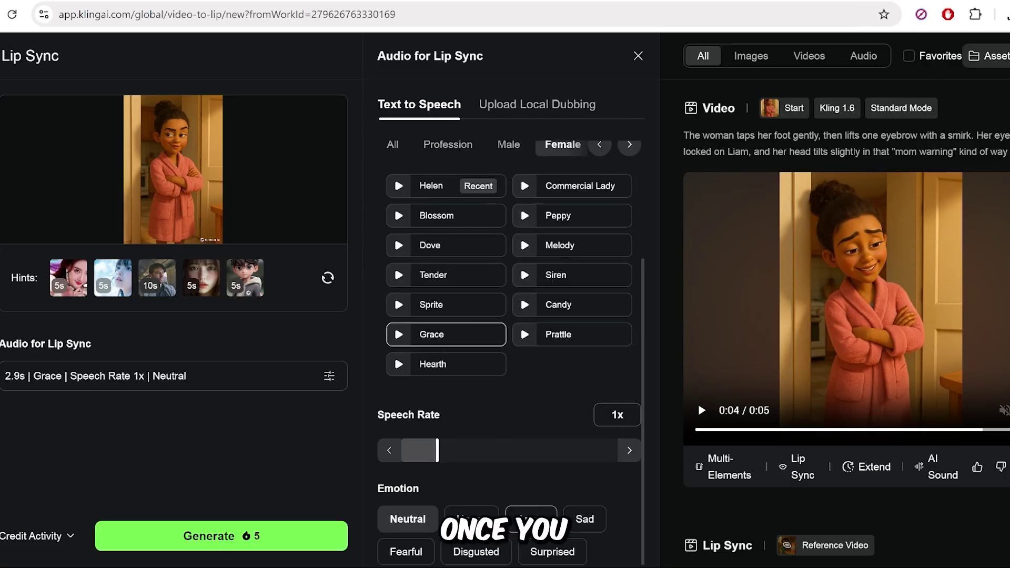
scroll(511, 316, "up", 3)
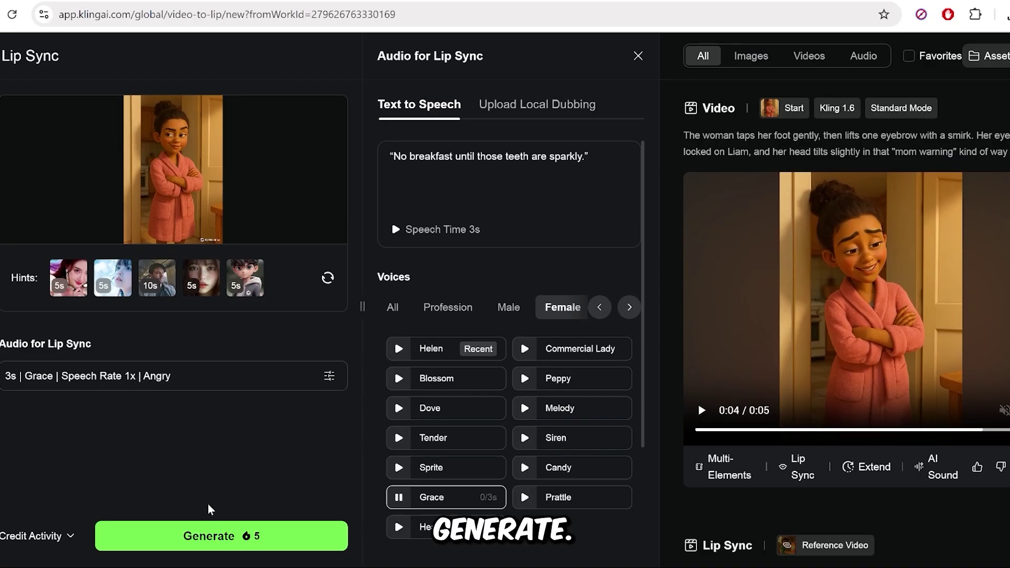
left_click(225, 536)
left_click(226, 541)
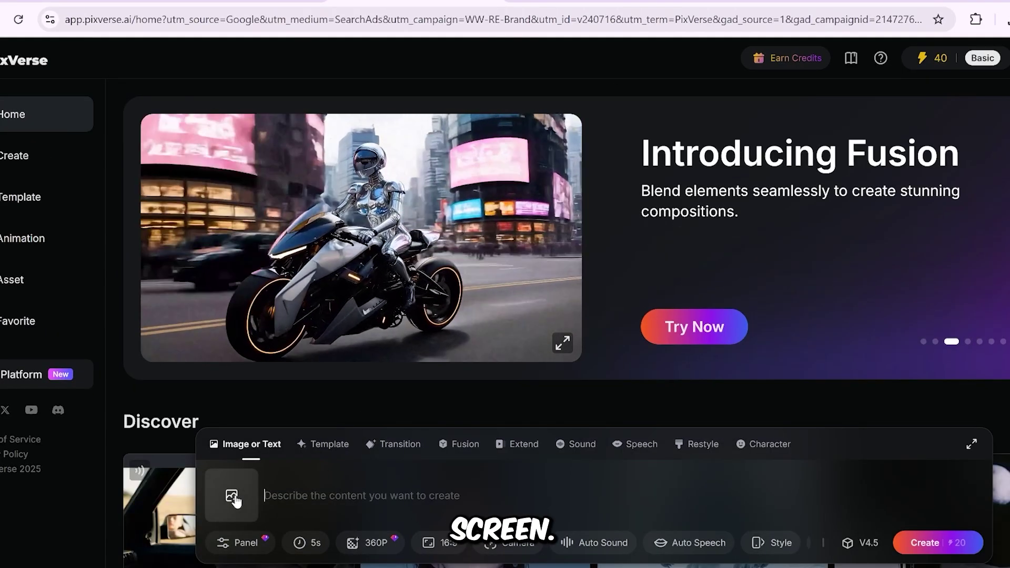
In PixVerse, upload the "mom" image from the "story 2 Liam" folder as the source image for a video.
left_click(234, 496)
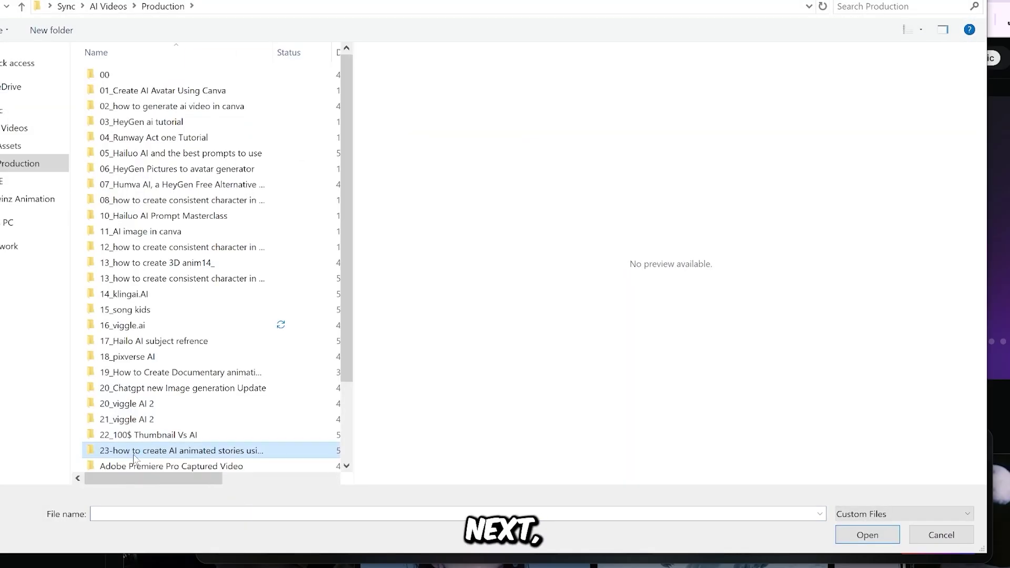
double_click(133, 453)
double_click(105, 106)
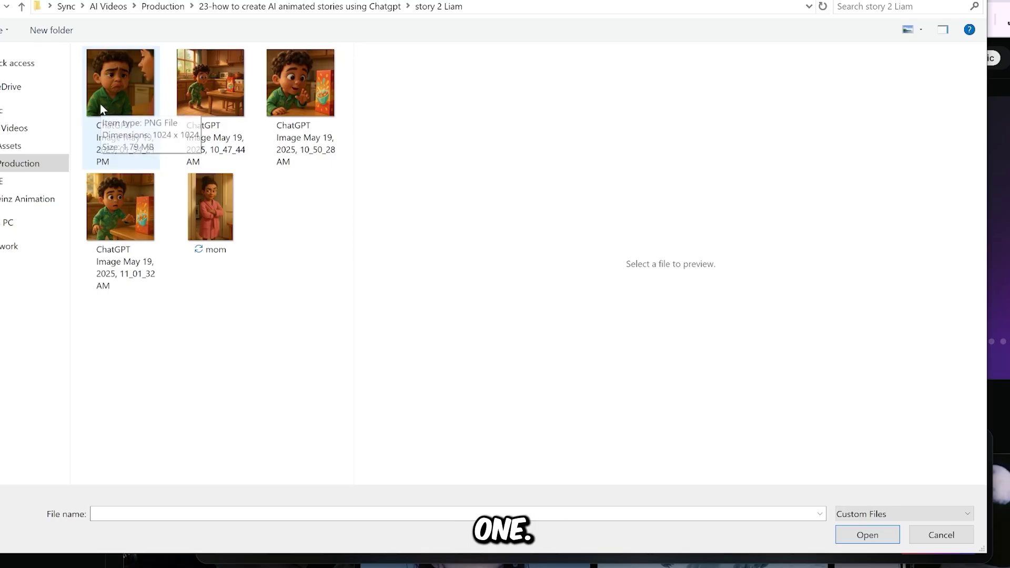
left_click(207, 220)
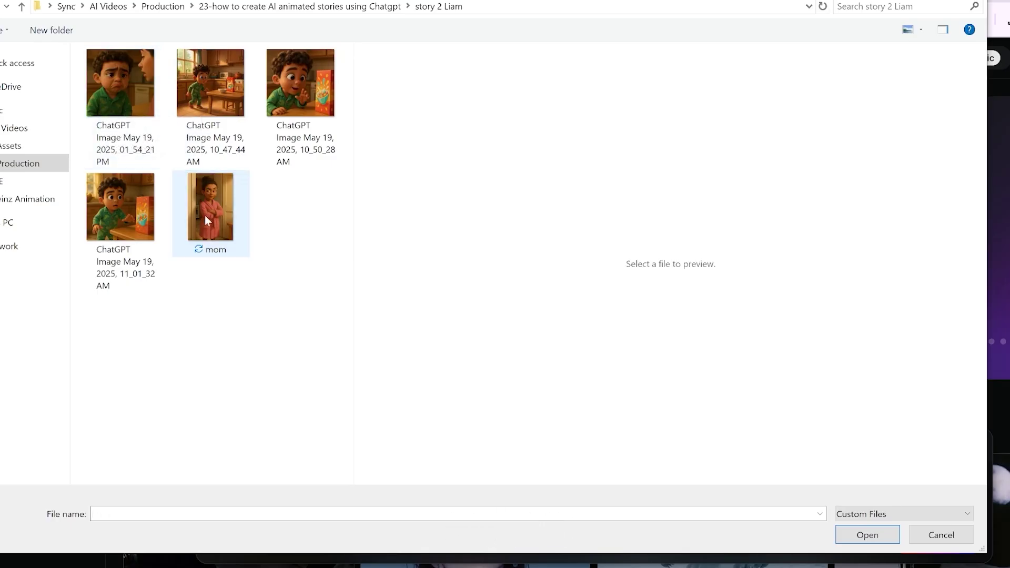
left_click(865, 540)
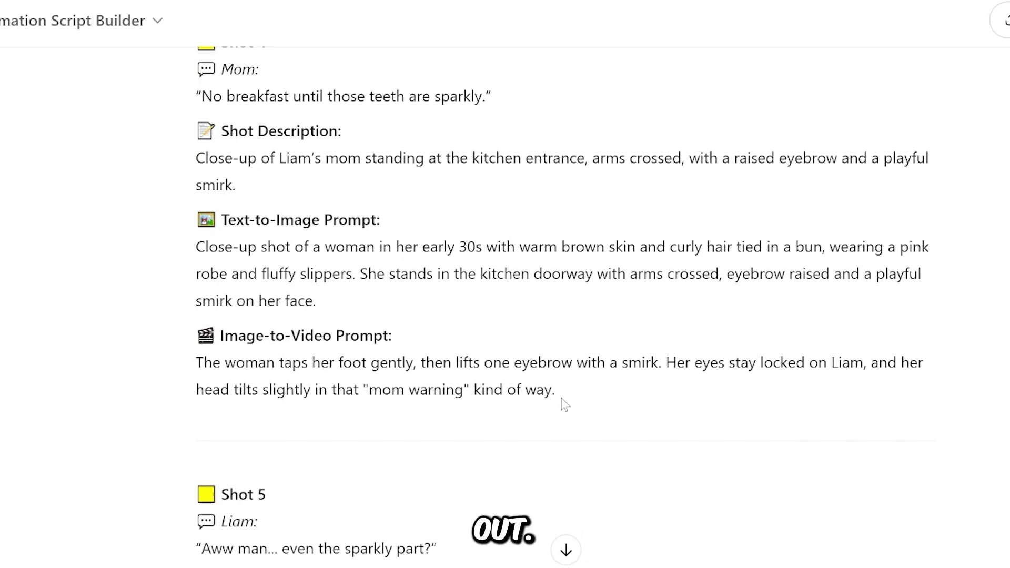
Copy the mom shot's image-to-video prompt from the script and create the PixVerse video with it.
left_click_drag(566, 405, 177, 367)
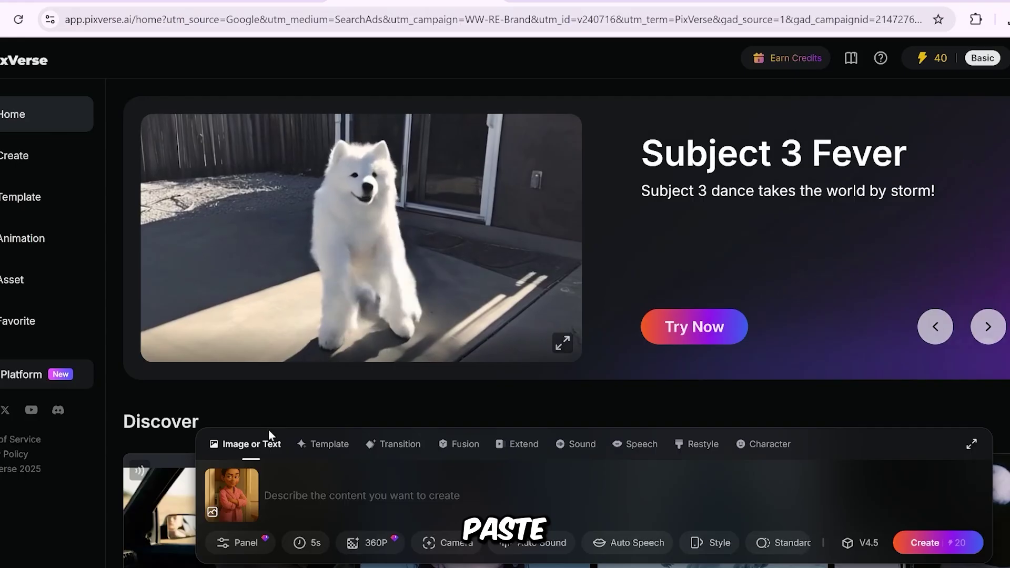
left_click(288, 493)
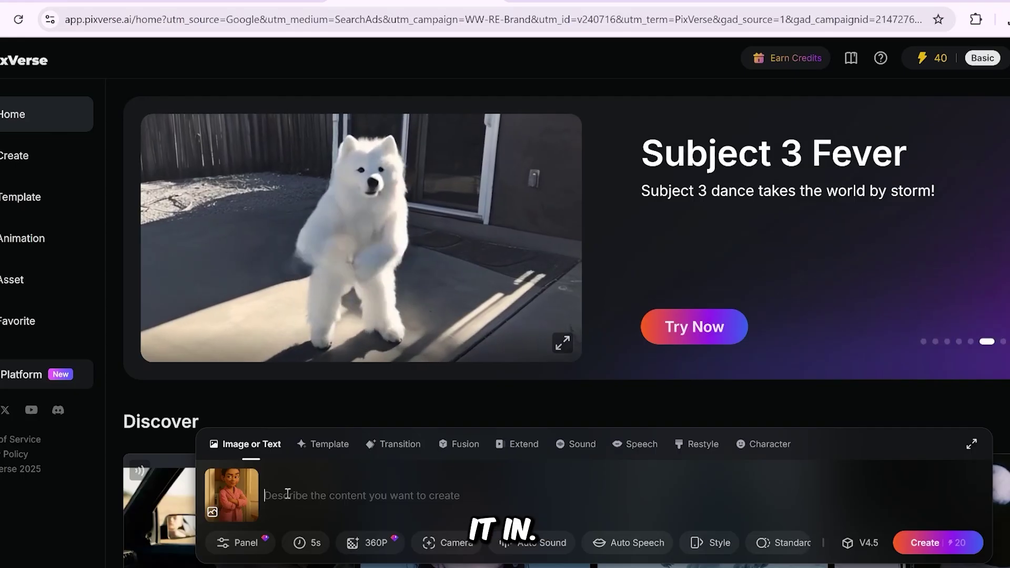
key("ctrl+v")
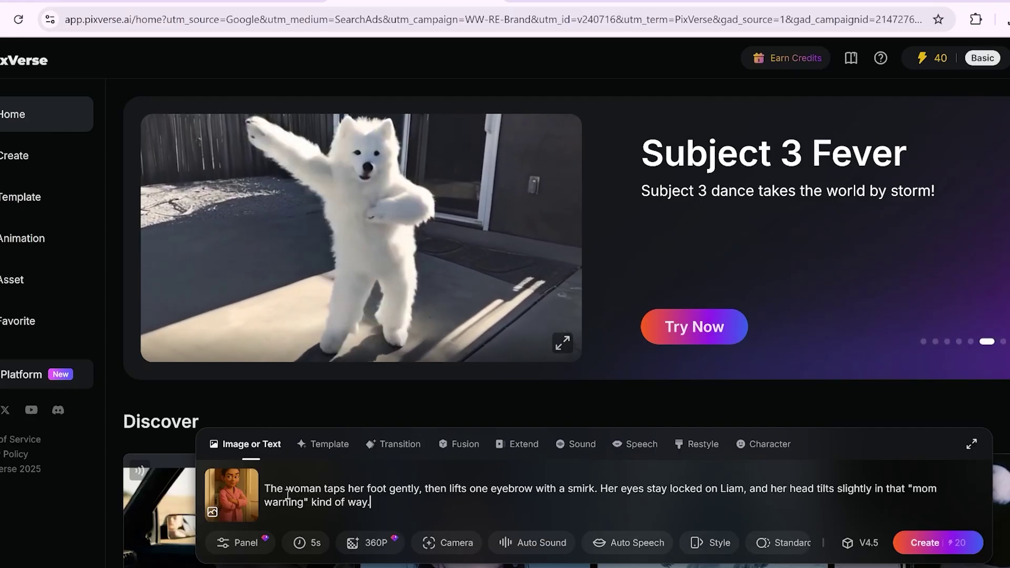
left_click(910, 547)
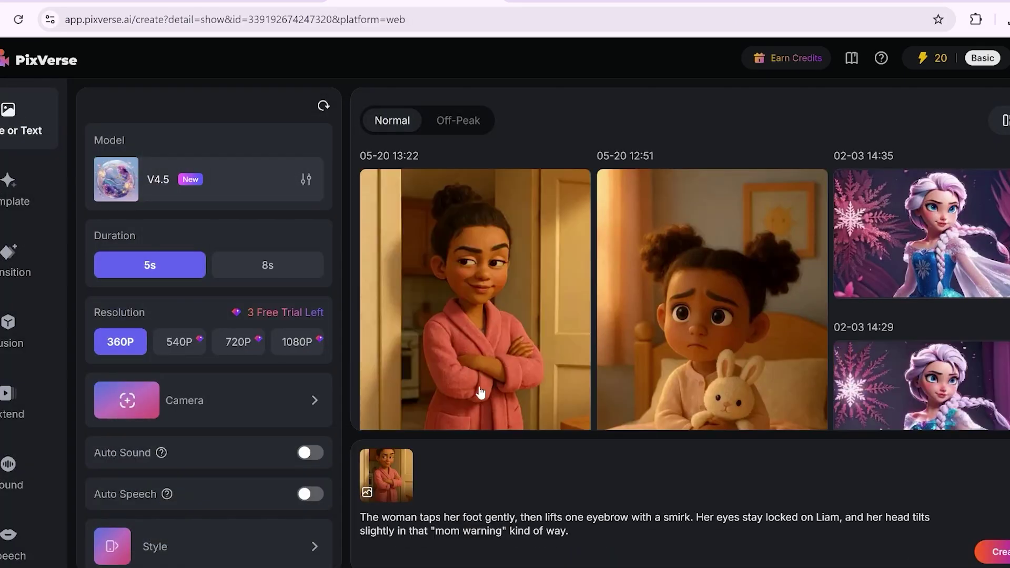
Open the generated mom clip and create a speech version of it with the line "No breakfast until those teeth are sparkly.".
left_click(481, 392)
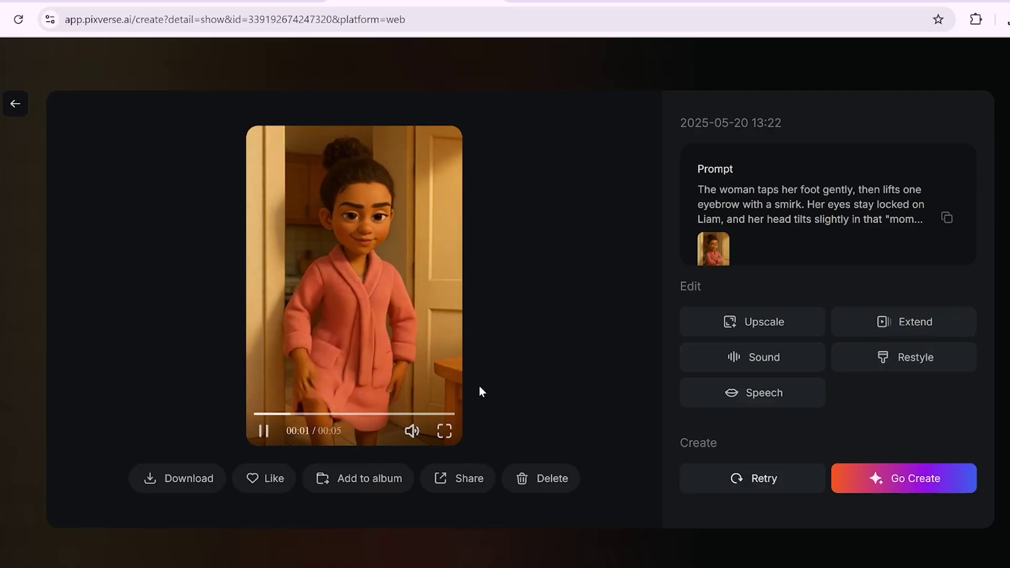
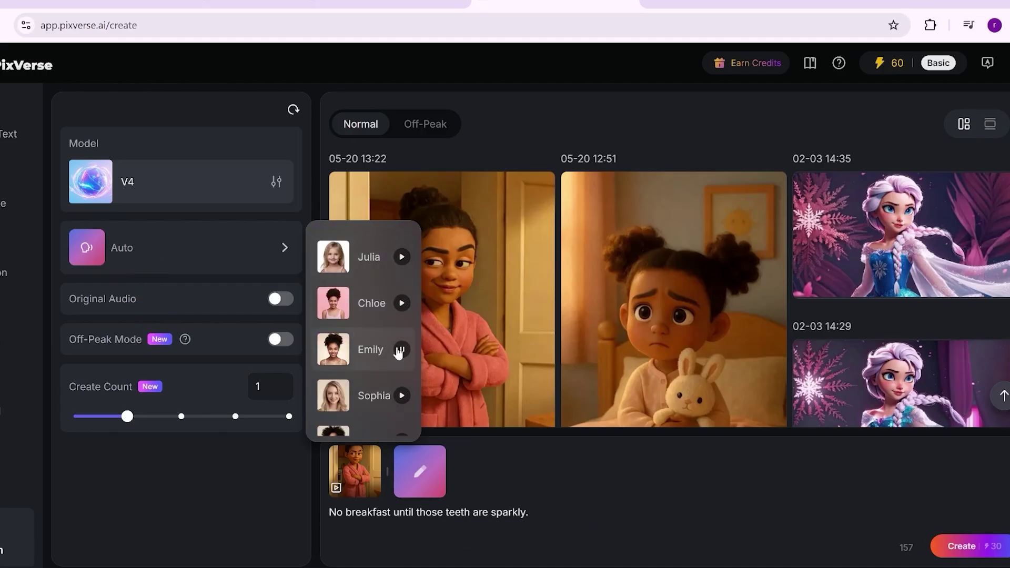
left_click(954, 547)
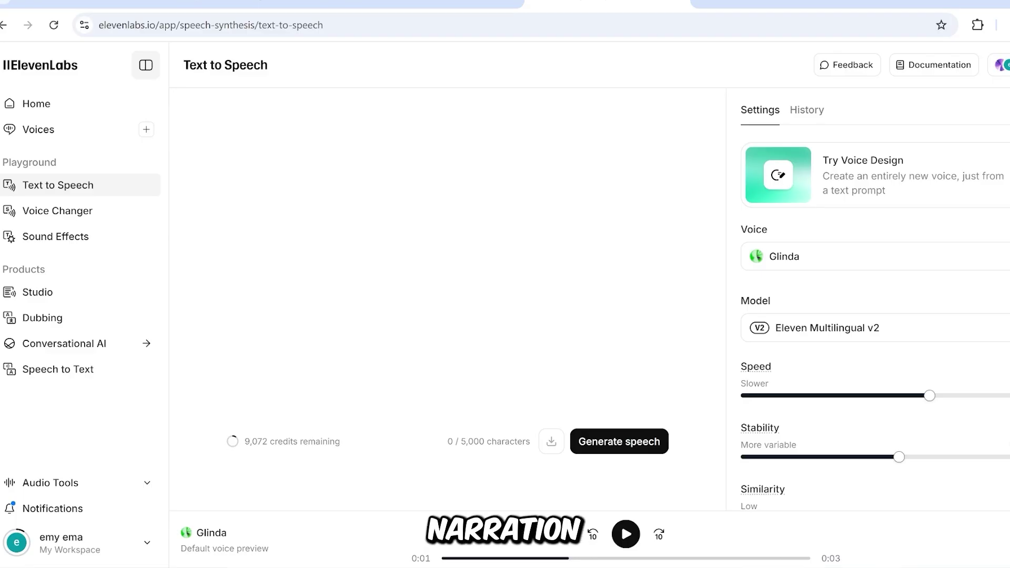
Copy the narration text from the script into ElevenLabs Text to Speech and generate it with the Glinda voice.
left_click_drag(354, 236, 836, 236)
key("ctrl+c")
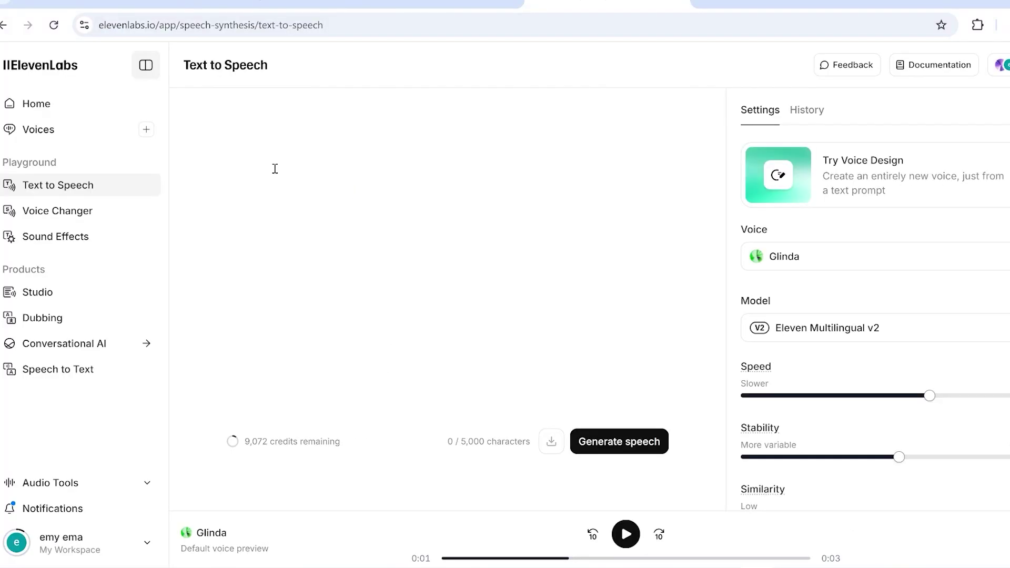
left_click(252, 132)
key("ctrl+v")
left_click(631, 454)
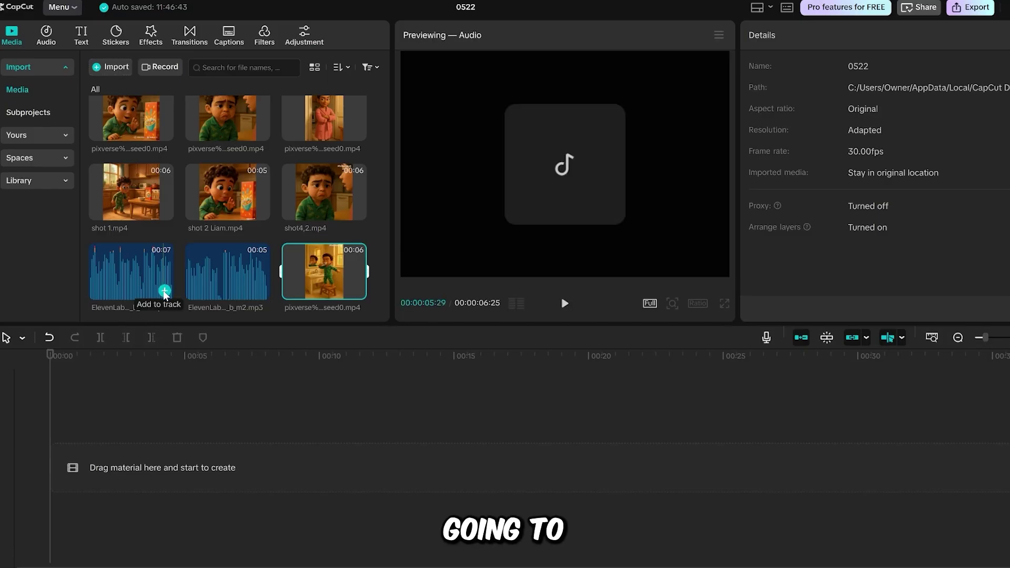
In CapCut, add the Glinda narration, the tooth-brushing clip, shot4,2.mp4 and the sad Liam PixVerse clip to the timeline.
left_click(165, 291)
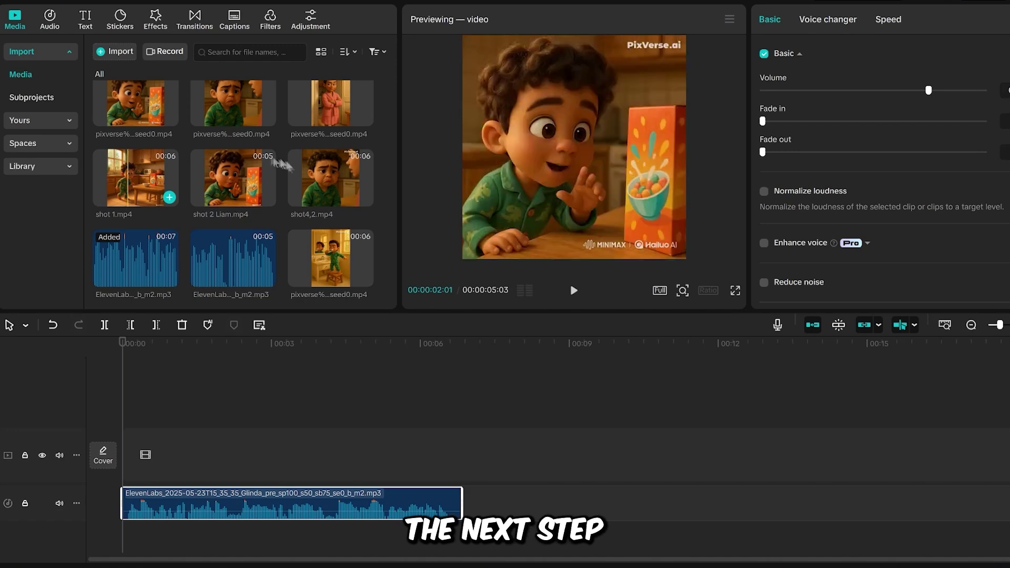
left_click(365, 277)
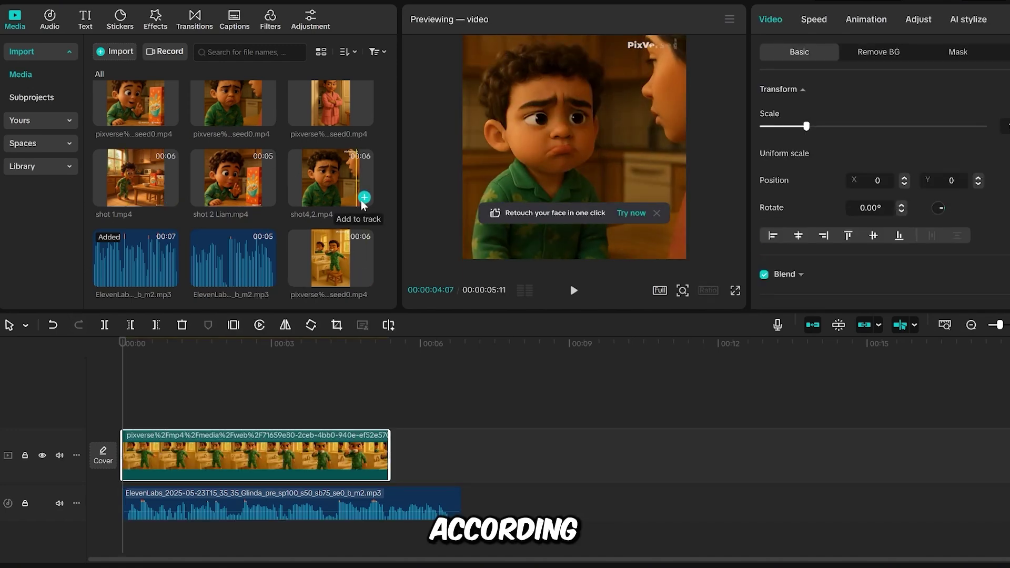
left_click(364, 197)
left_click(267, 117)
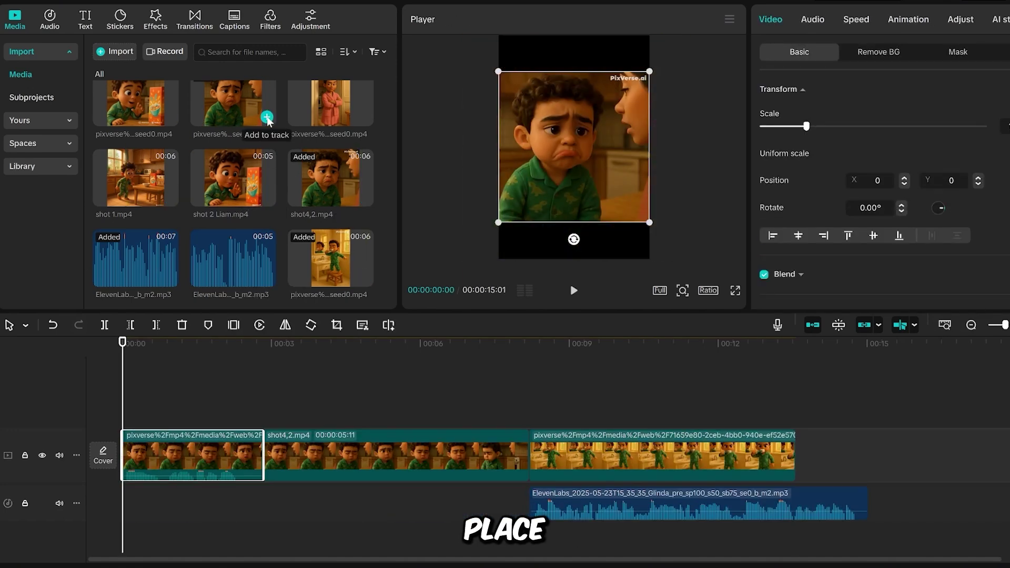
Add the two ChatGPT images of Liam with the cereal box and the PixVerse clip of the mom ahead of the existing clips.
scroll(266, 121, "up", 3)
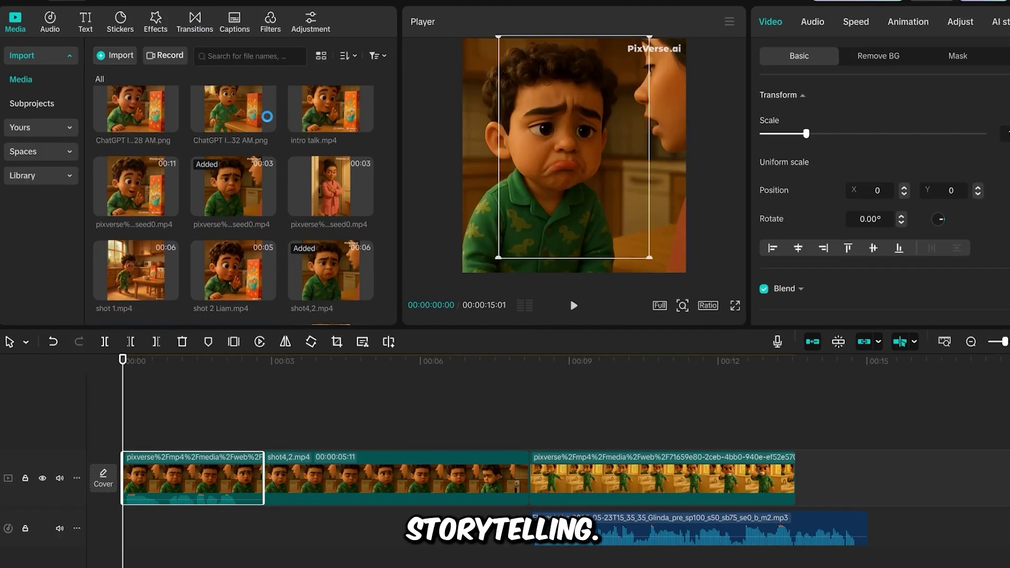
left_click(268, 117)
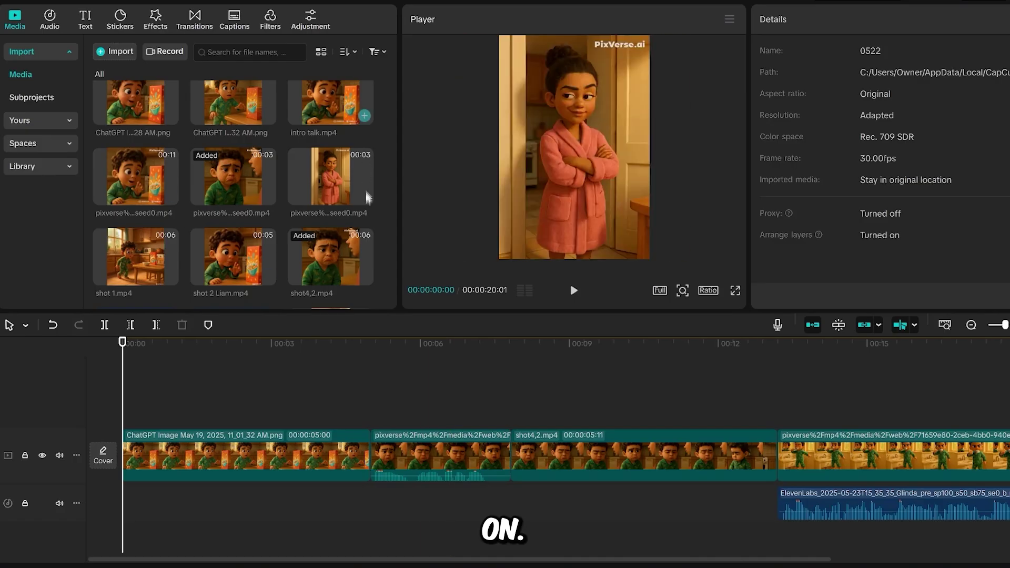
left_click(366, 197)
left_click(169, 115)
left_click(544, 376)
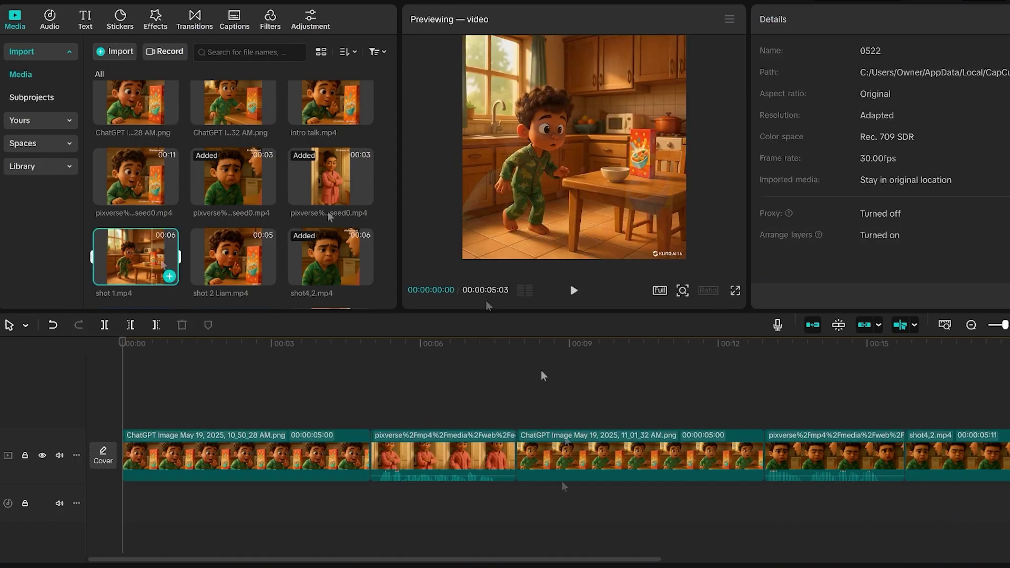
Move the narration audio to the start of the timeline and place shot 1.mp4 as the opening clip.
scroll(456, 503, "down", 3)
left_click(456, 503)
left_click_drag(457, 503, 136, 498)
left_click(173, 271)
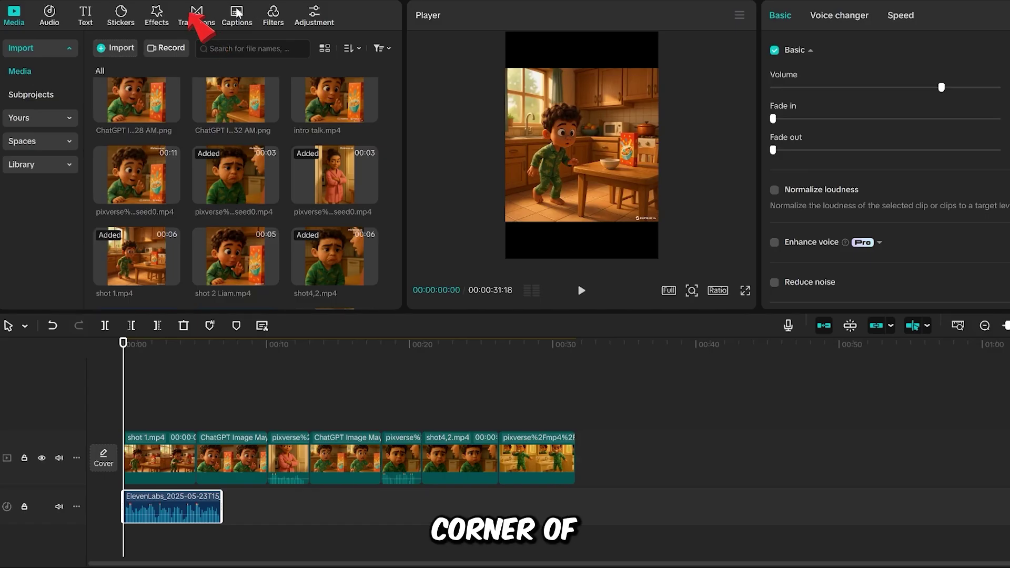
Add the Mix transition after the first clip and apply it to all cuts between the clips.
left_click(198, 16)
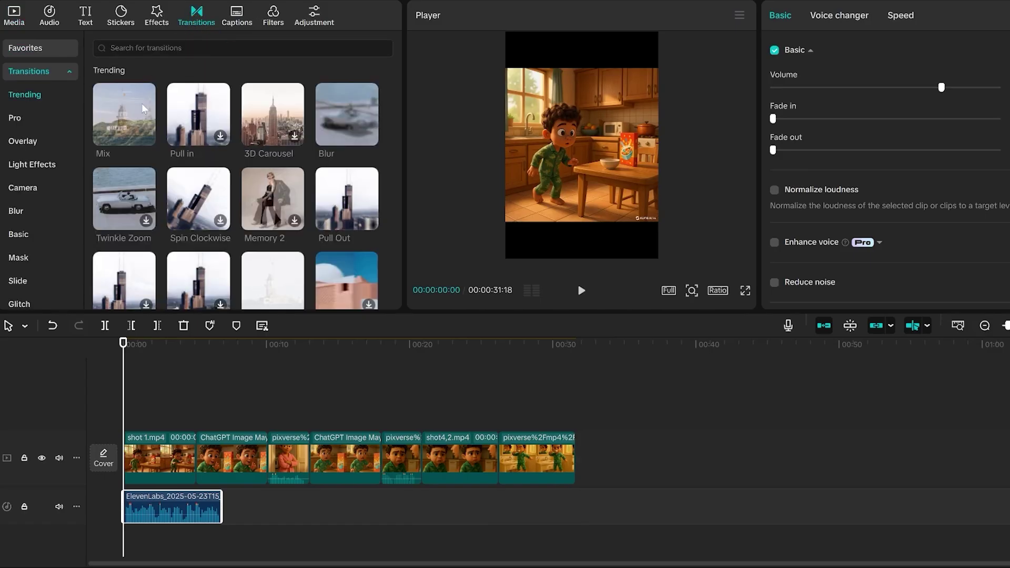
left_click(131, 136)
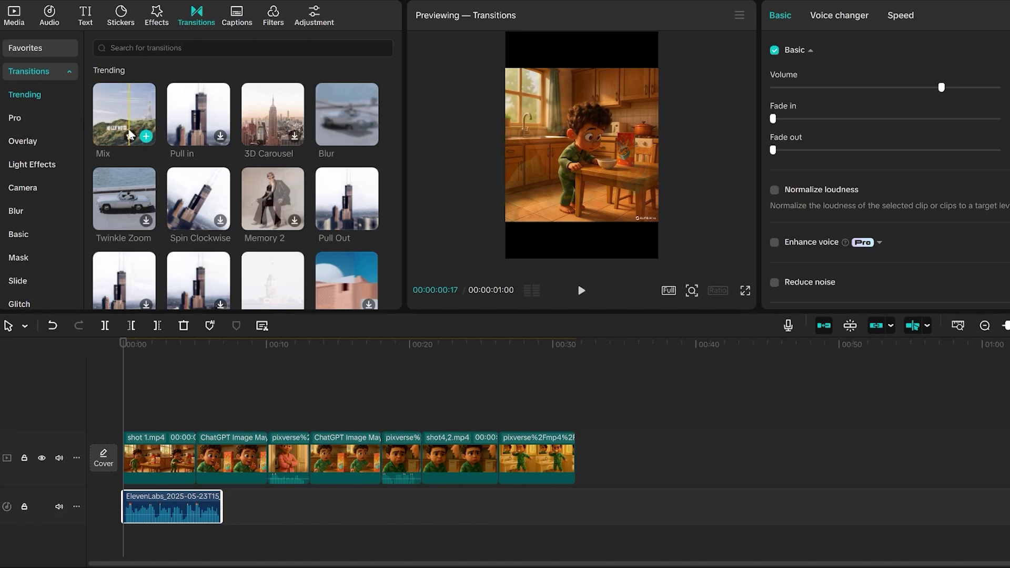
left_click(146, 136)
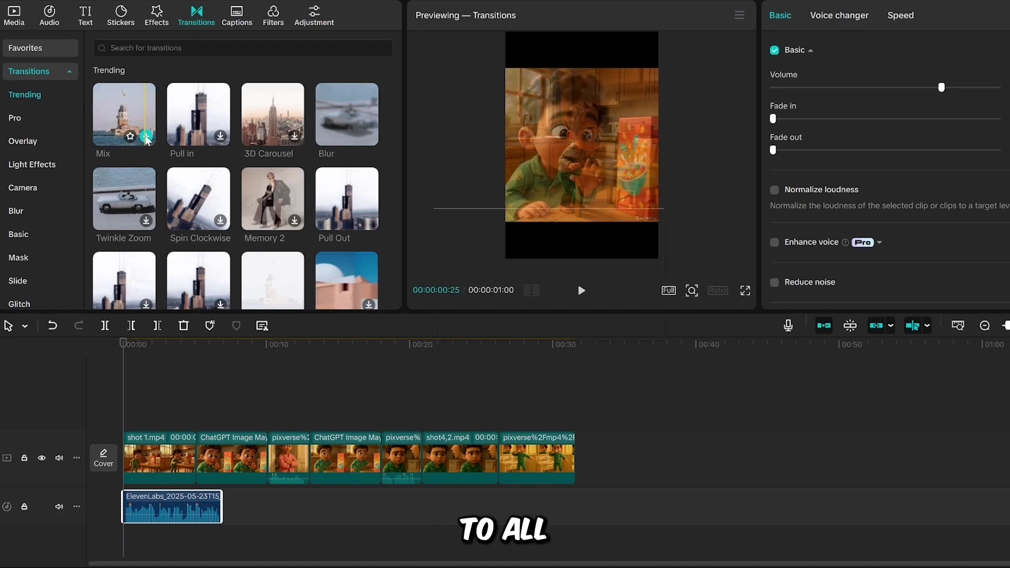
left_click(627, 321)
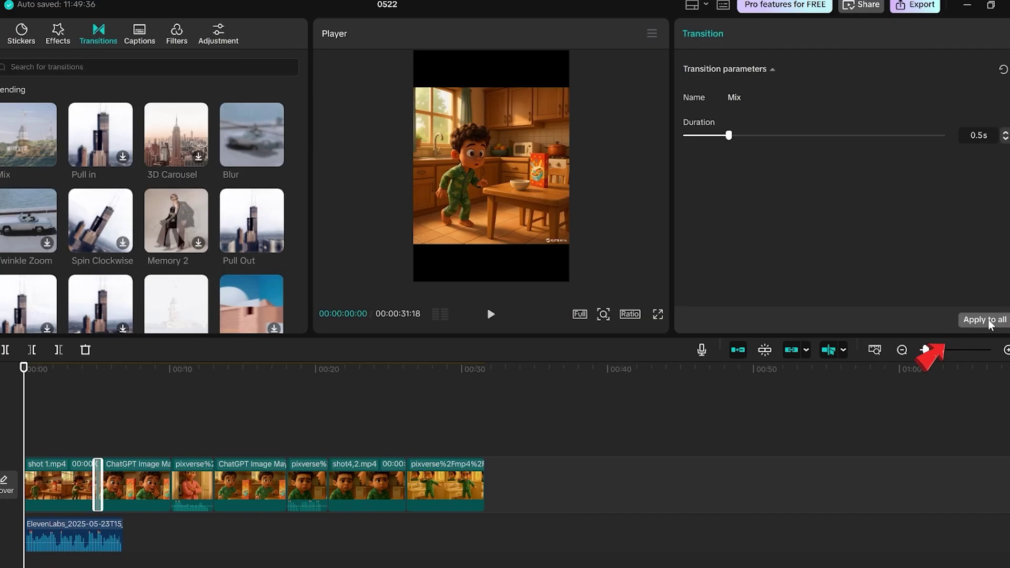
left_click(984, 320)
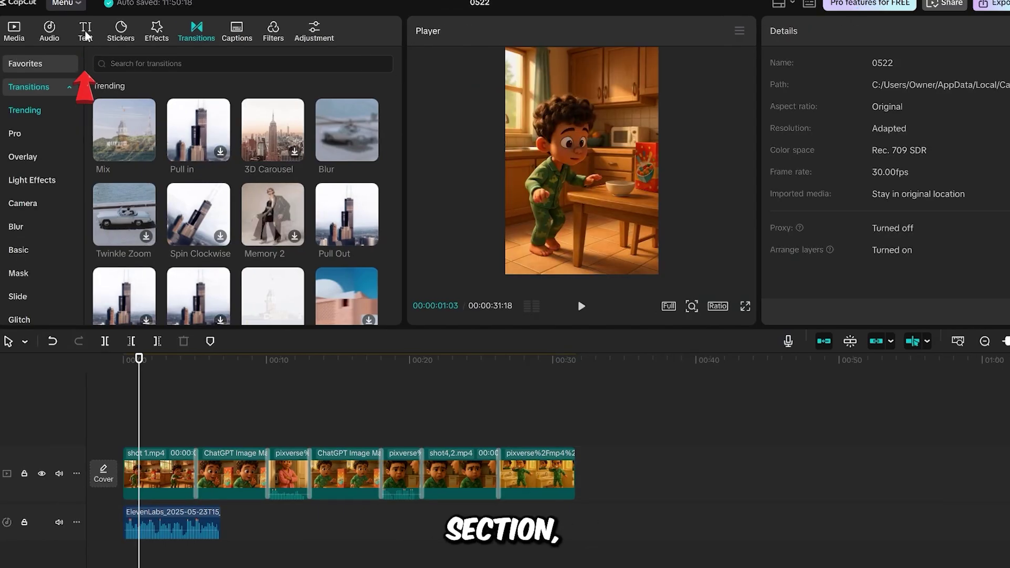
Generate English auto captions for the video and open the caption text templates.
left_click(84, 32)
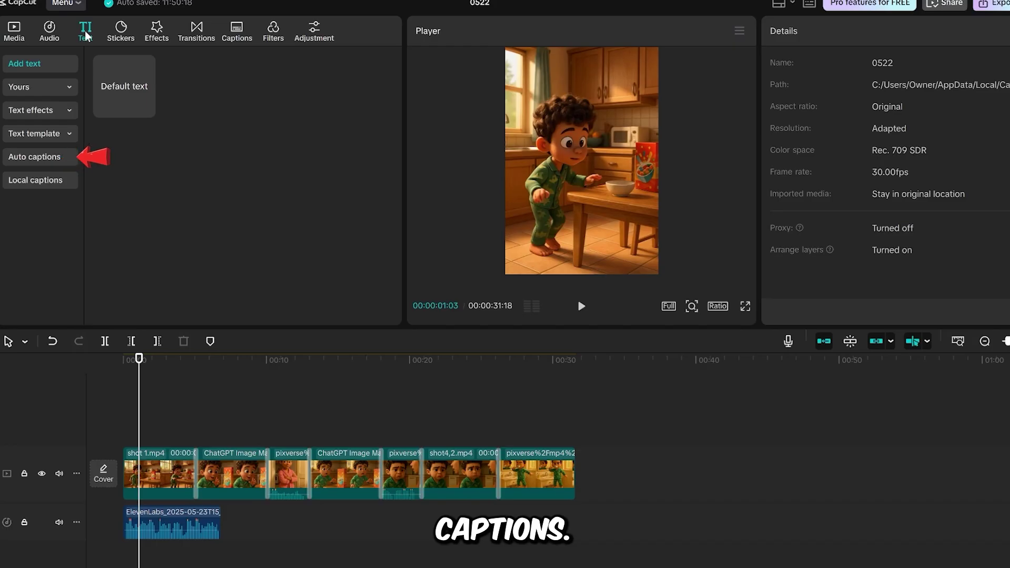
left_click(32, 157)
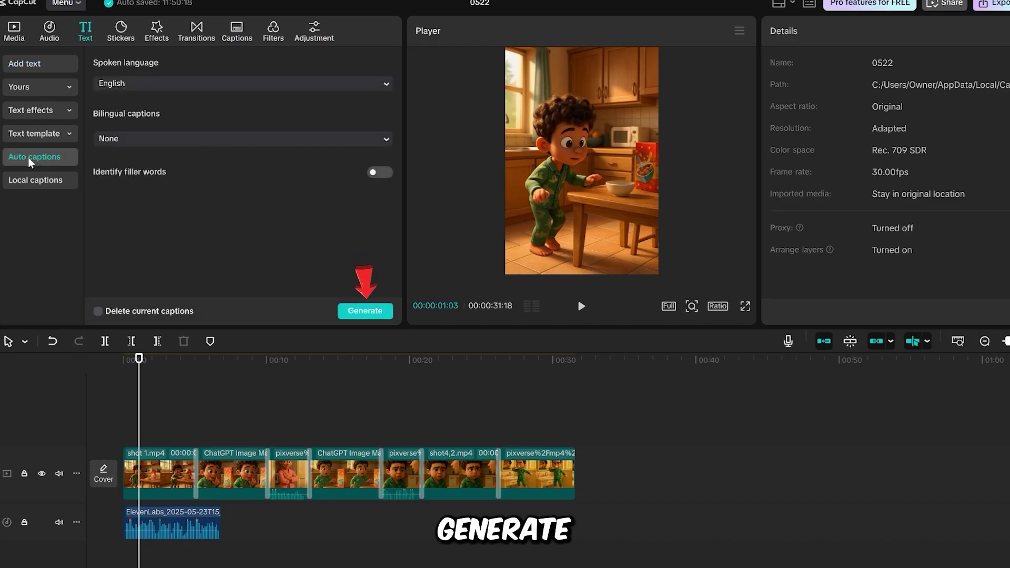
left_click(357, 313)
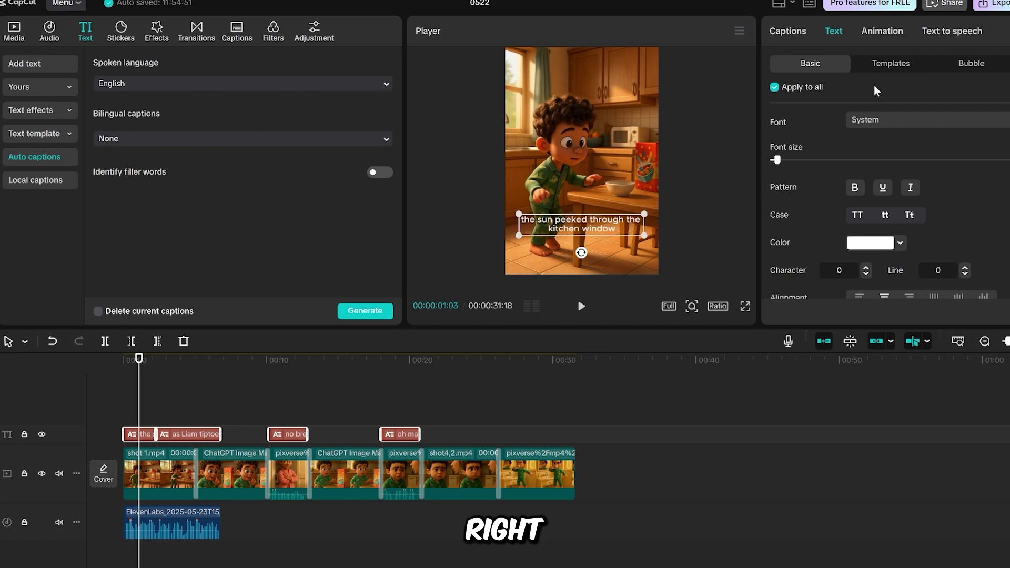
left_click(897, 64)
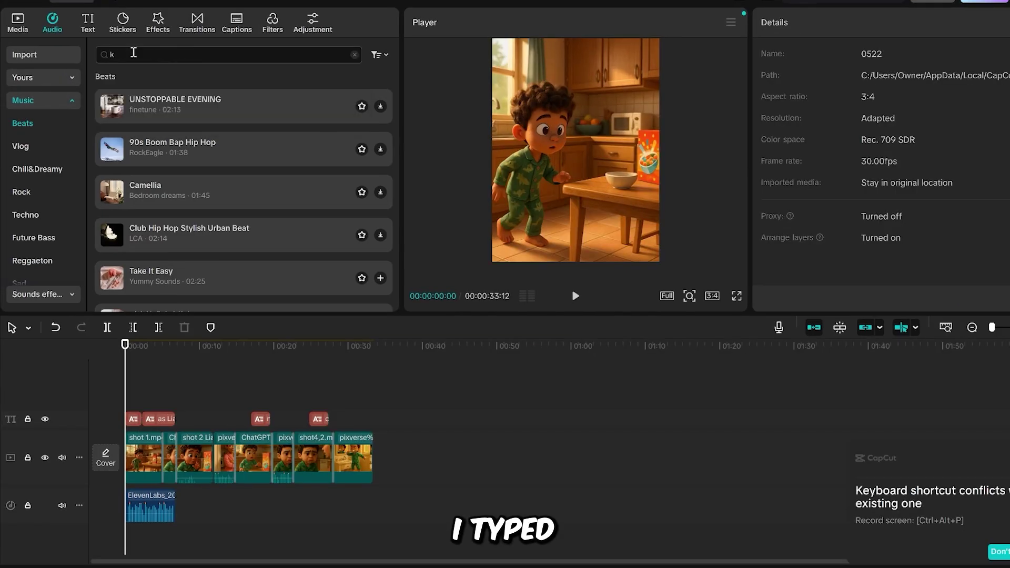
Search the music for "kids", add the track Uplifting Fun Kids1004 and trim it to the end of the last clip.
type("kids")
key("Return")
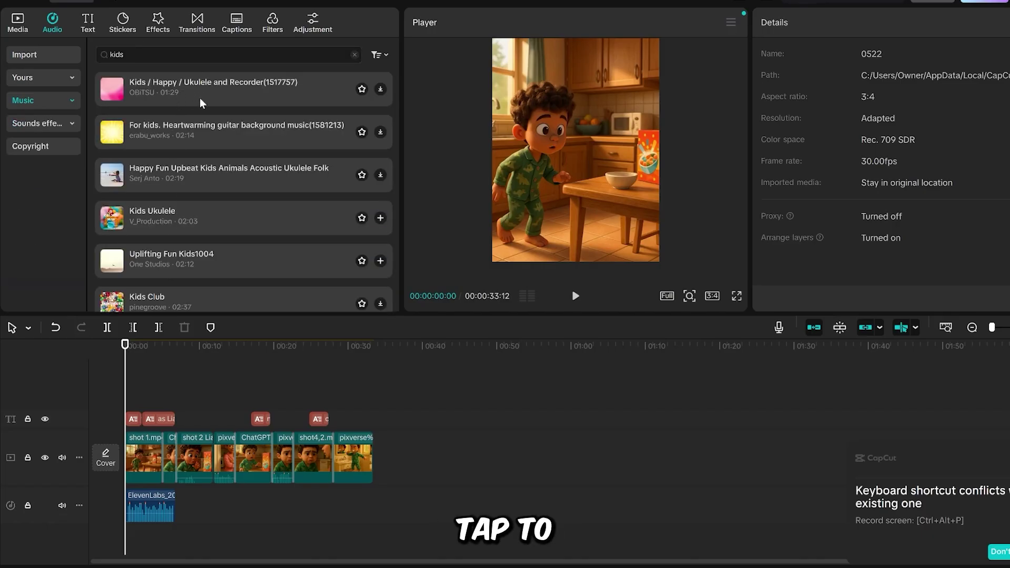
left_click(381, 261)
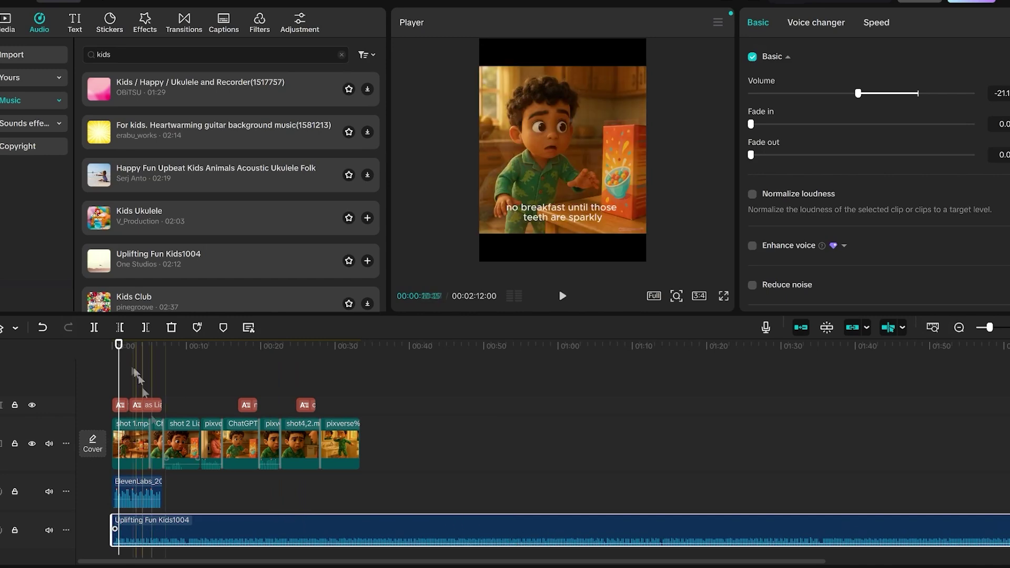
left_click_drag(117, 346, 358, 367)
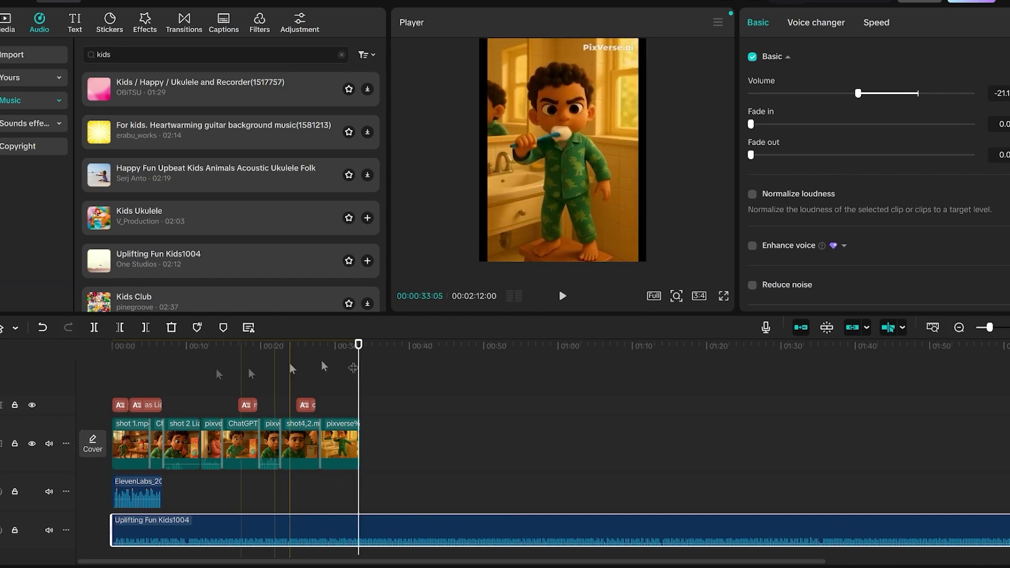
left_click(146, 328)
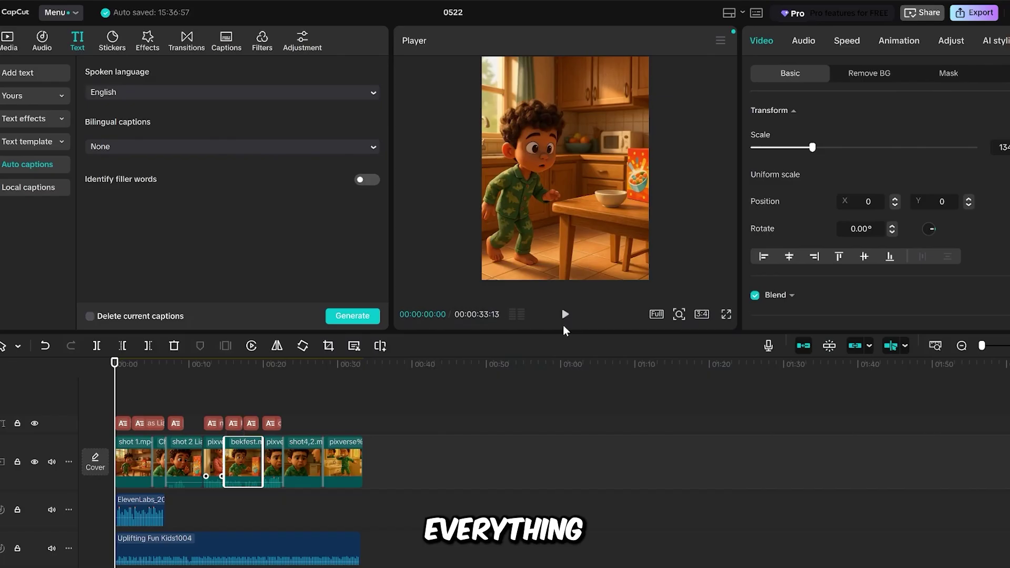
Play the edited video from the start to check the captions, transitions and sound.
left_click(562, 298)
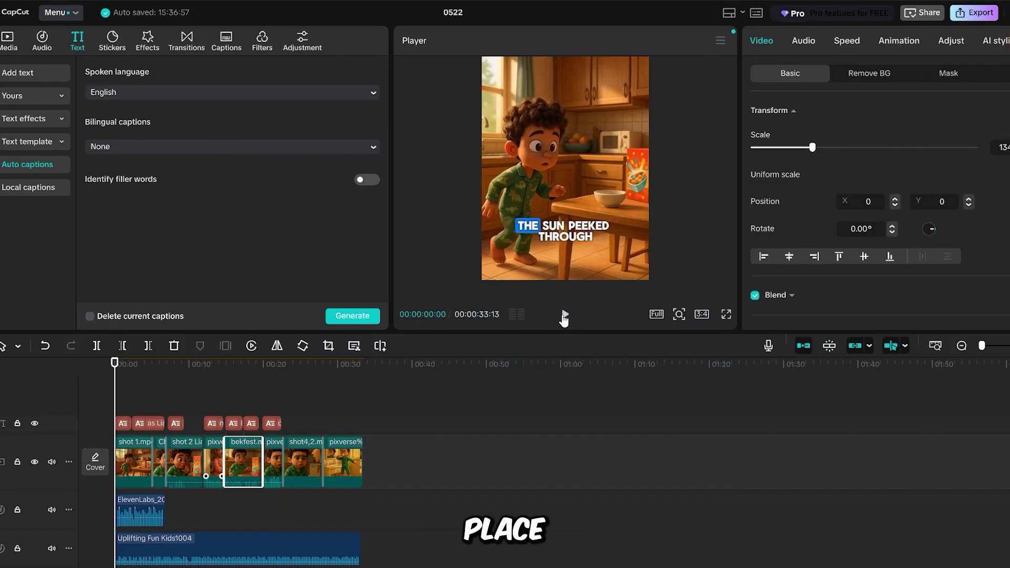
left_click(564, 315)
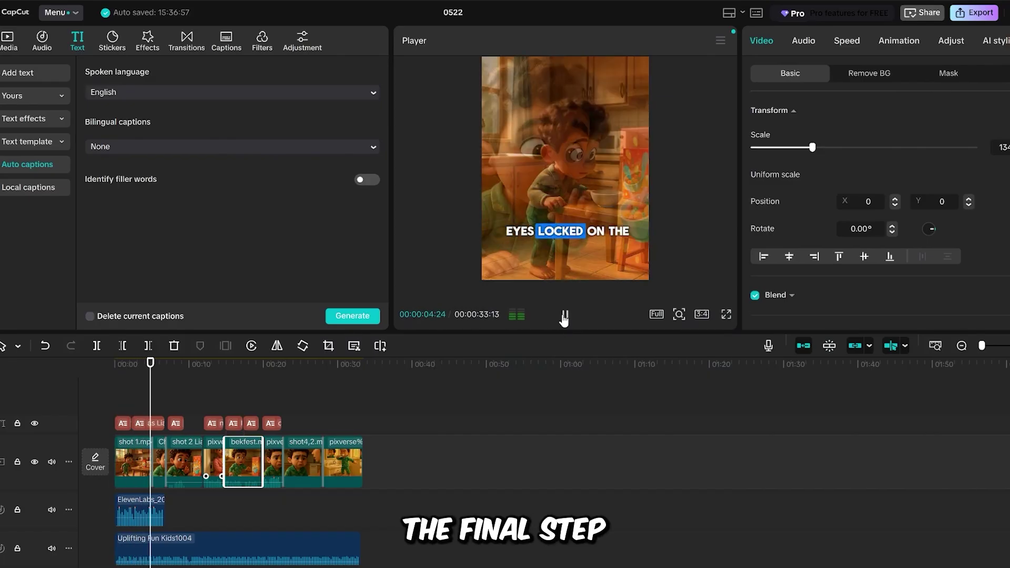
left_click(564, 316)
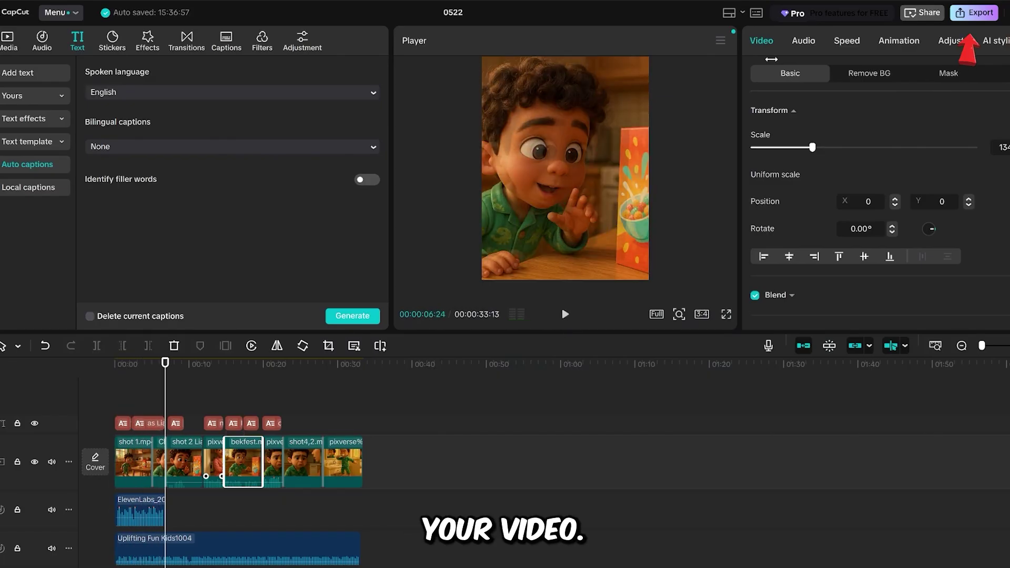
Export the video under the name Liam in 4K resolution.
left_click(971, 13)
type("Liam")
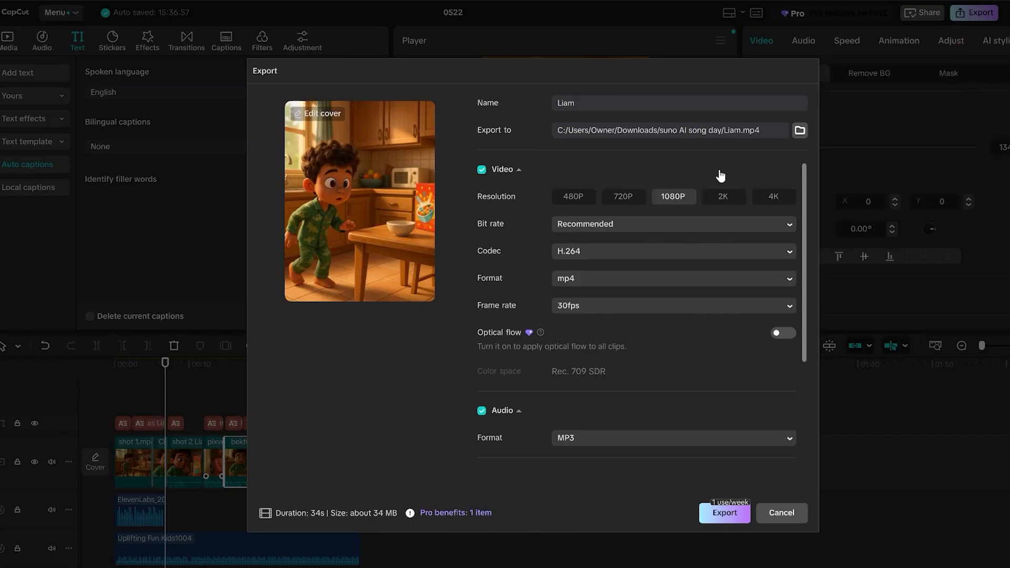
left_click(766, 196)
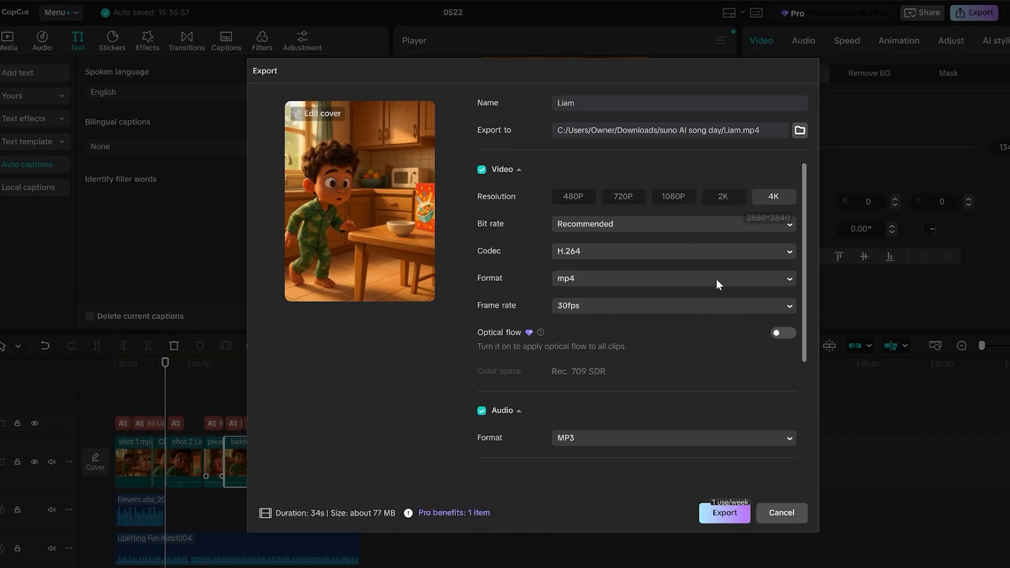
left_click(718, 513)
left_click(480, 348)
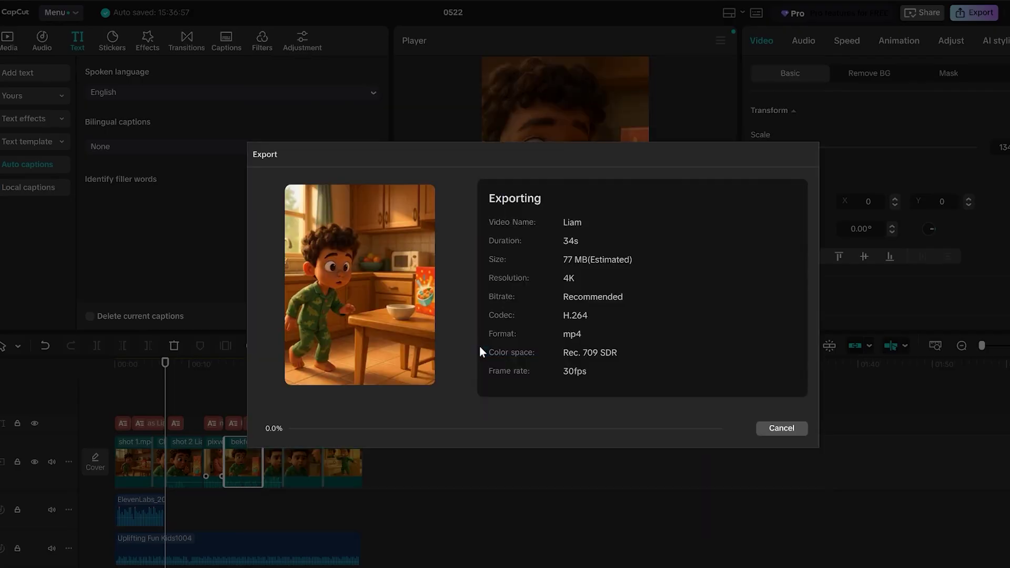